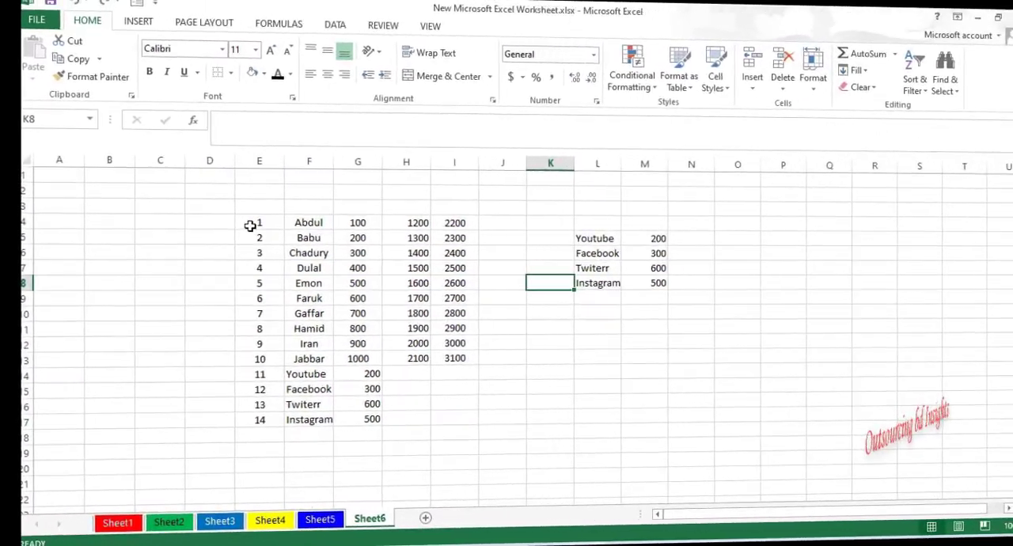
# - Format the data range E4:I18 as a table without headers, using the red banded grid style from the Medium styles
pyautogui.moveTo(509, 223); pyautogui.dragTo(676, 272)
pyautogui.moveTo(422, 271); pyautogui.dragTo(427, 416)
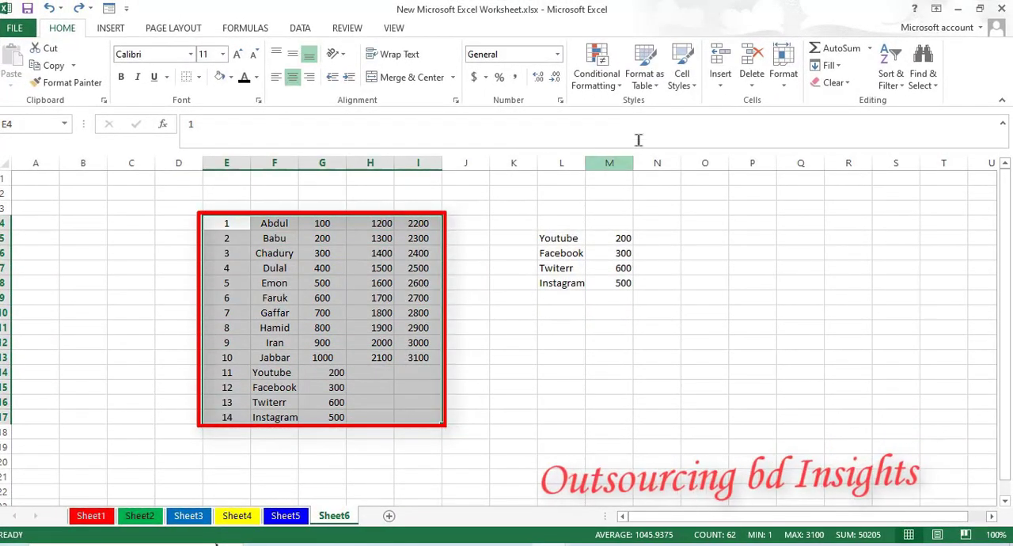
pyautogui.click(655, 86)
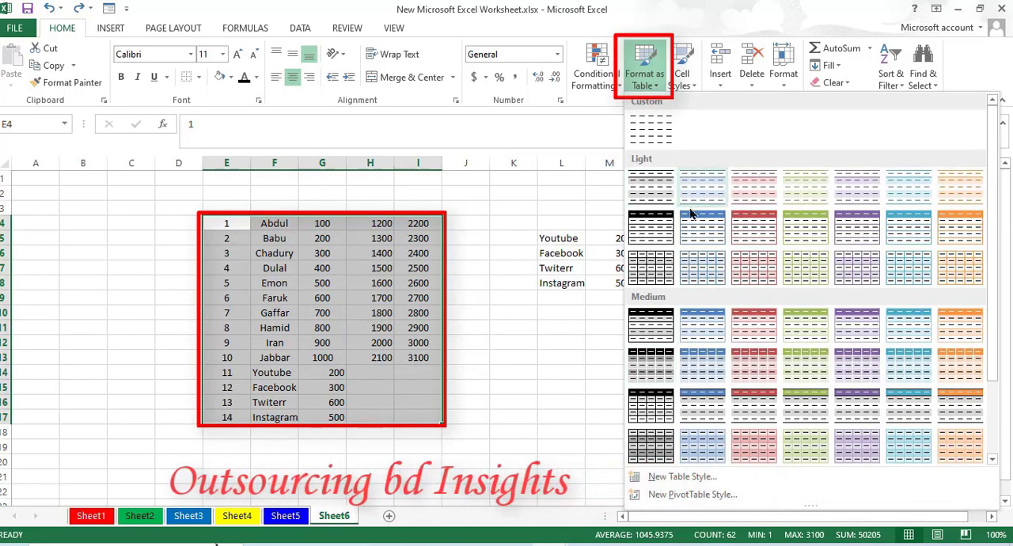
pyautogui.scroll(-2, 746, 354)
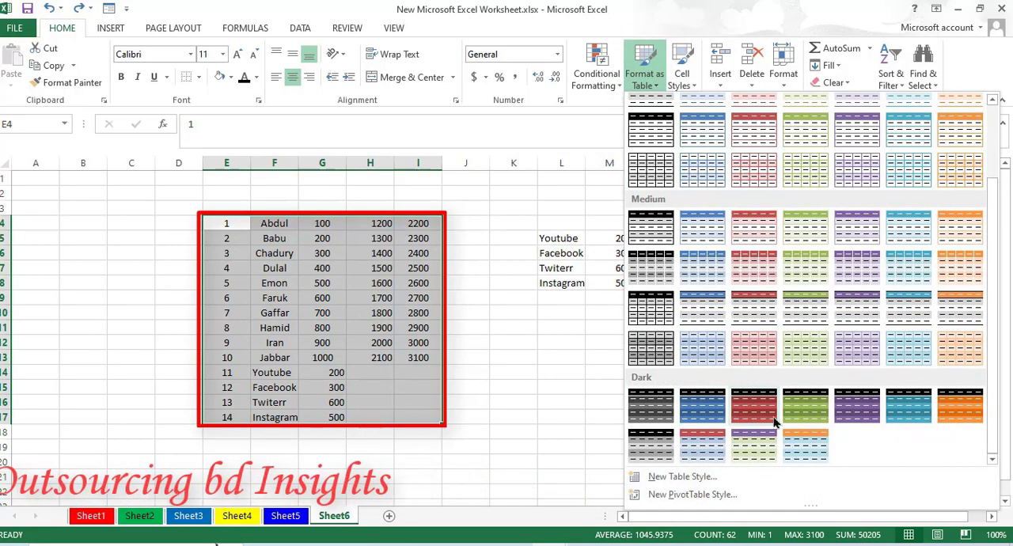
pyautogui.click(753, 267)
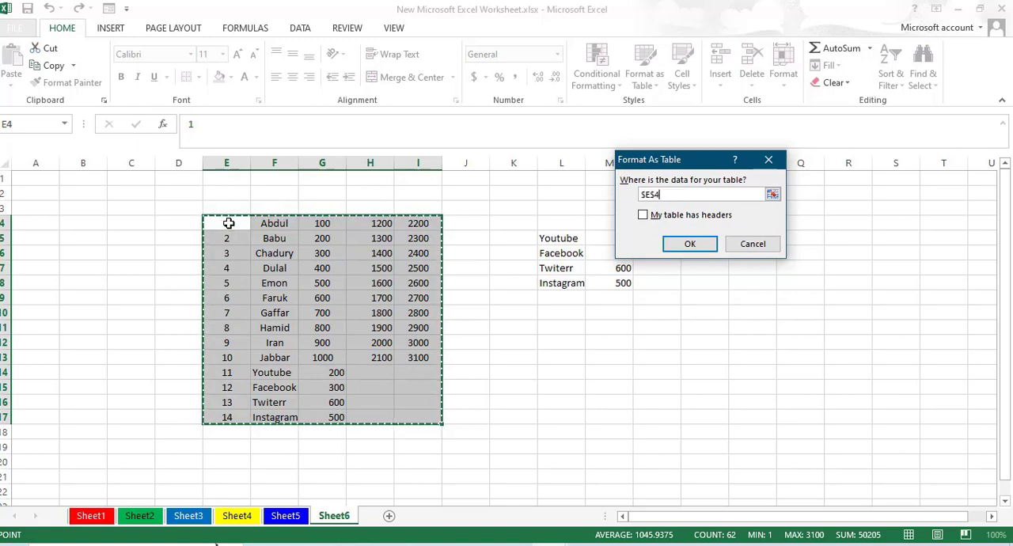
pyautogui.moveTo(226, 226); pyautogui.dragTo(397, 229)
pyautogui.moveTo(423, 400); pyautogui.dragTo(430, 432)
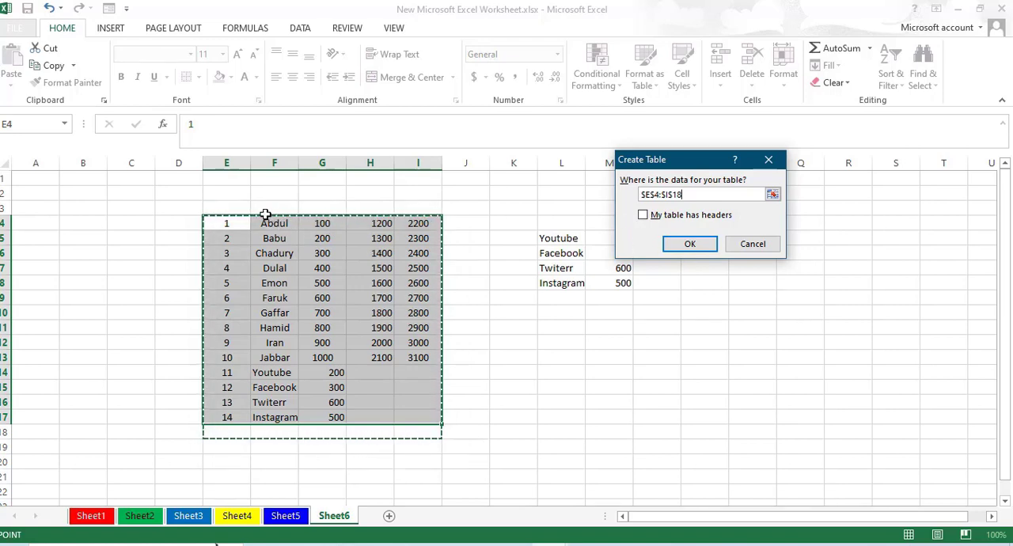
pyautogui.click(691, 244)
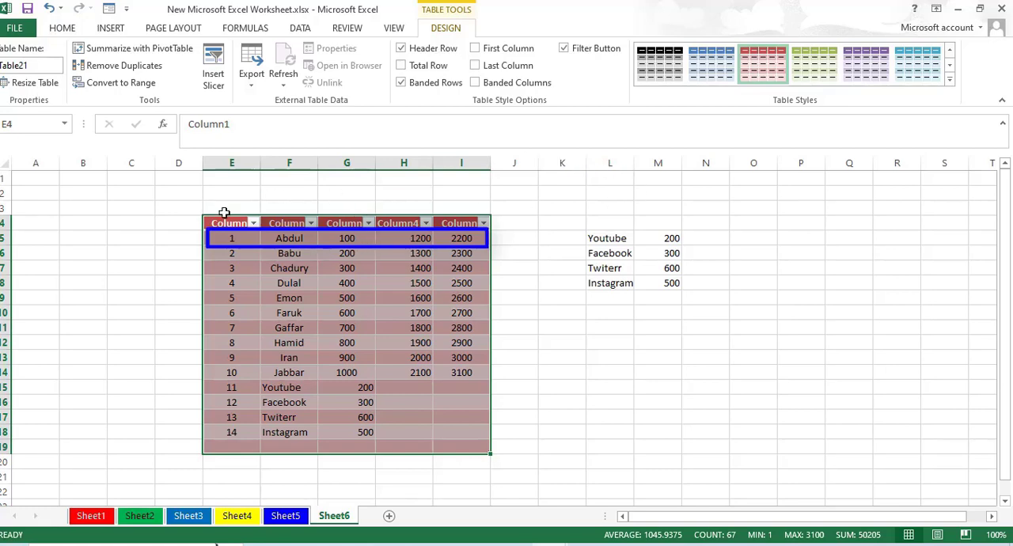
# - Switch the table's header row off and back on, and show and hide its total row
pyautogui.moveTo(225, 222); pyautogui.dragTo(457, 443)
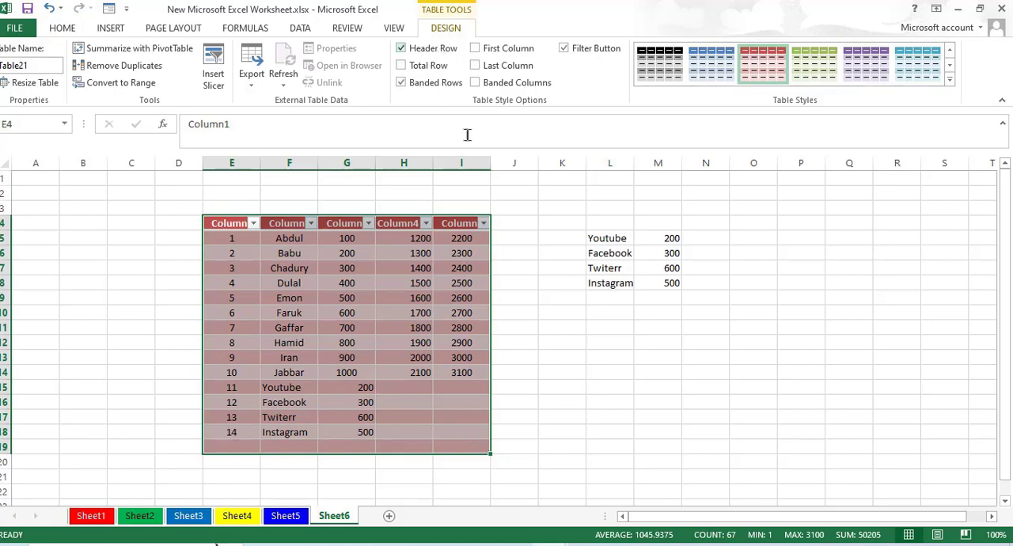
pyautogui.click(535, 290)
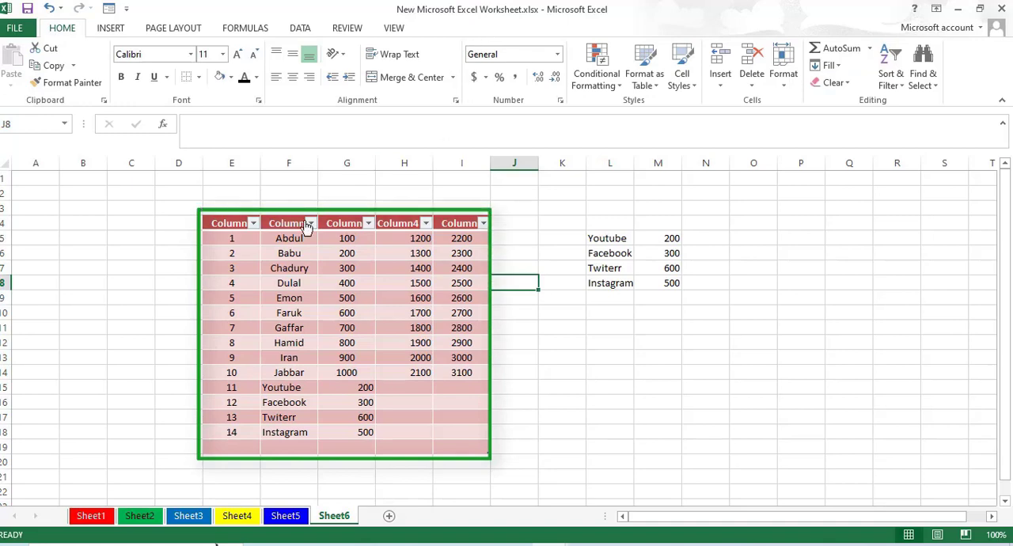
pyautogui.moveTo(208, 224); pyautogui.dragTo(459, 443)
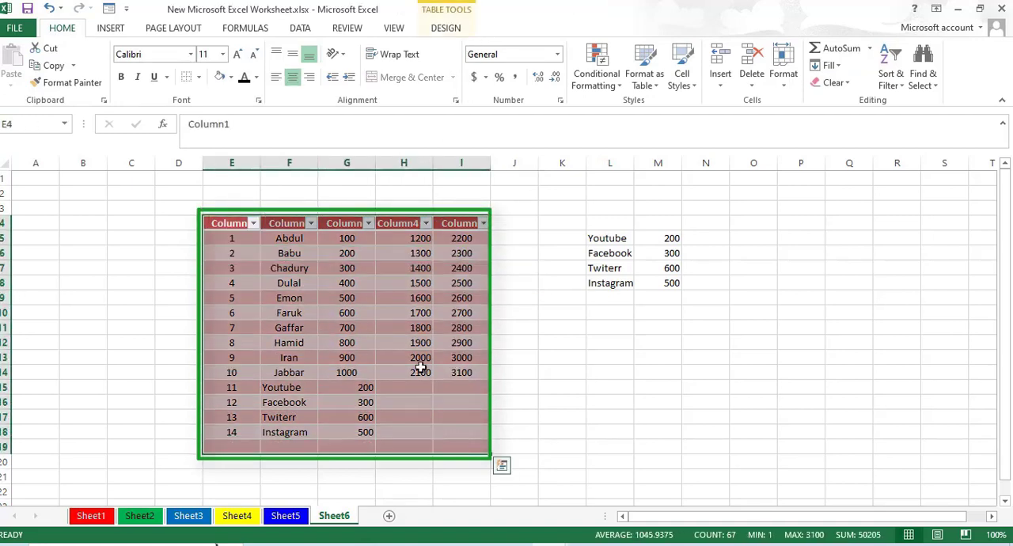
pyautogui.click(445, 29)
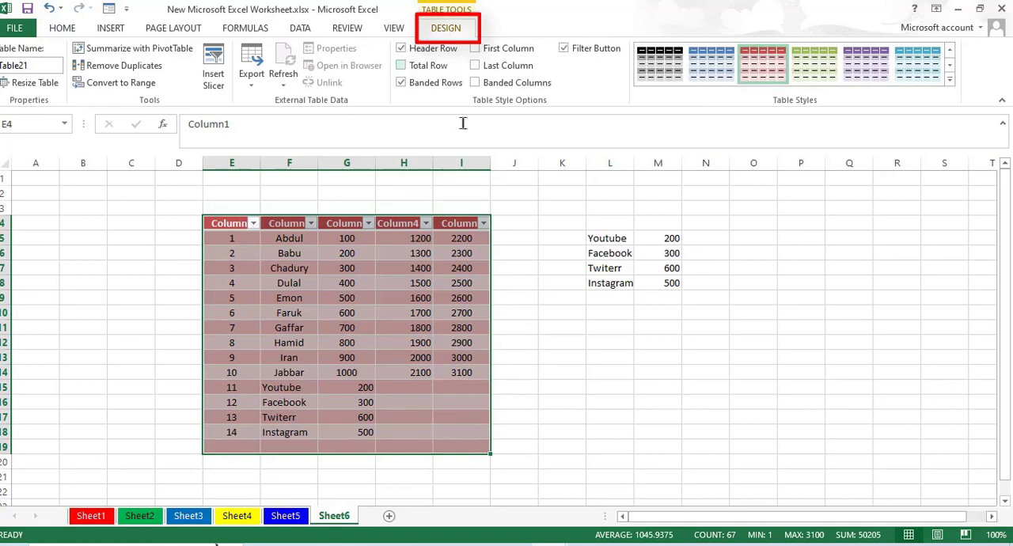
pyautogui.click(401, 49)
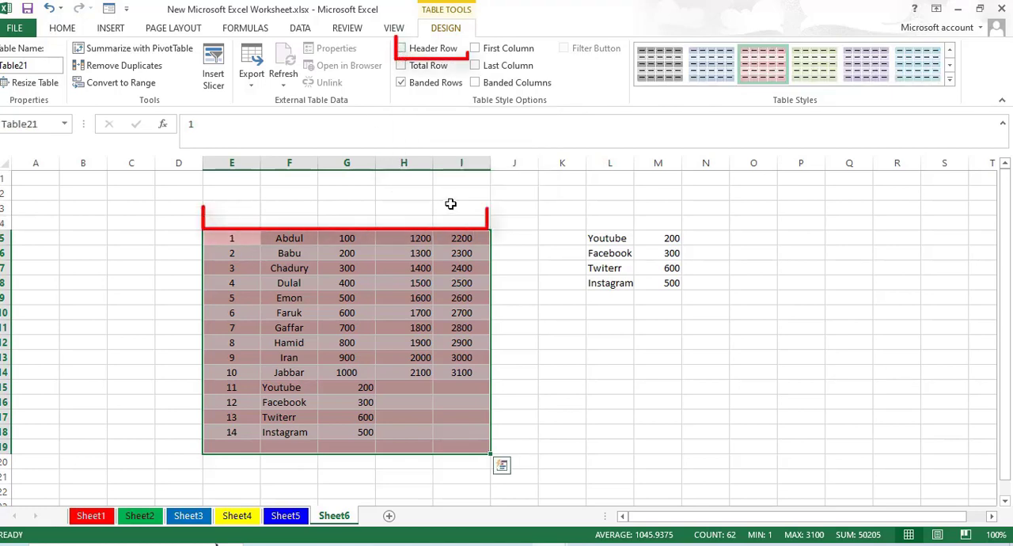
pyautogui.click(401, 49)
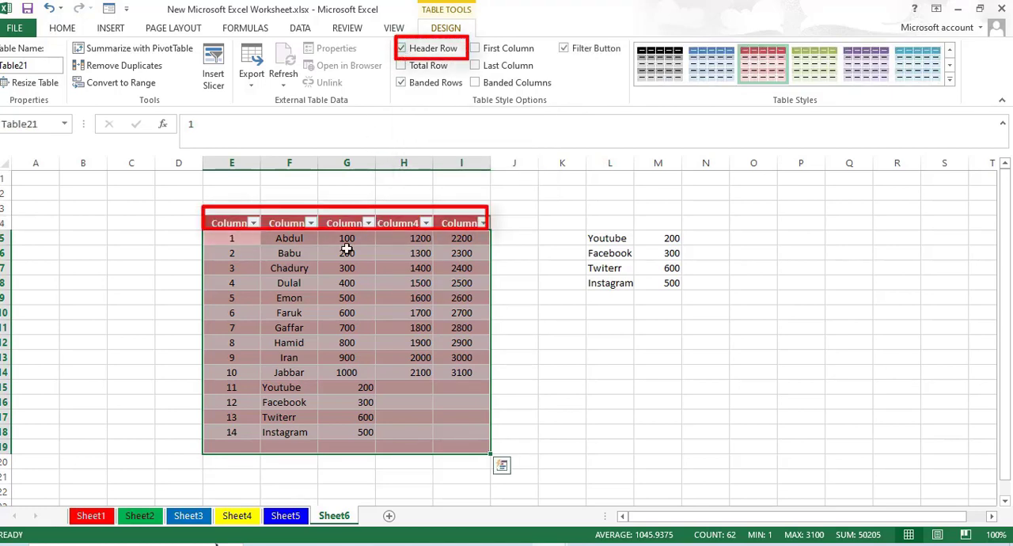
pyautogui.click(401, 66)
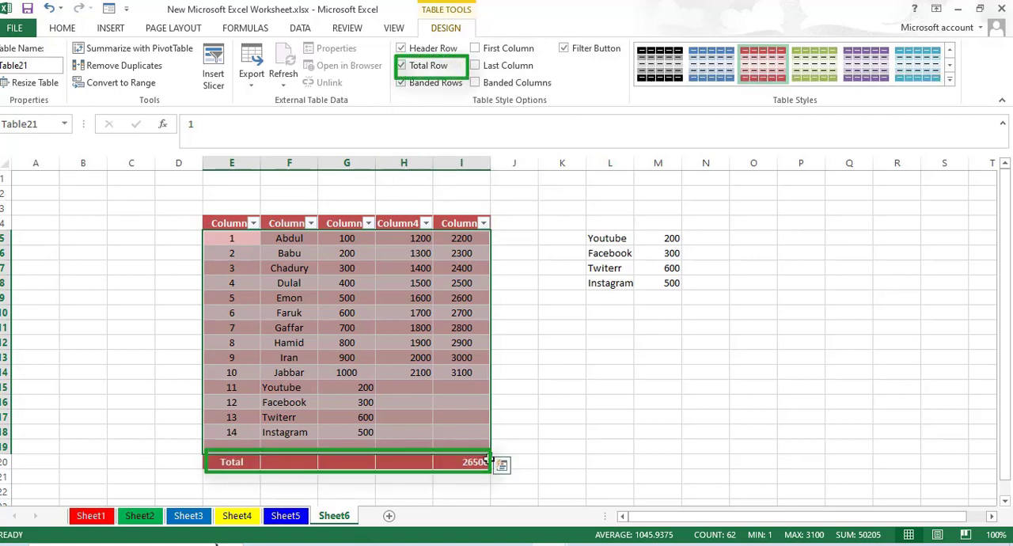
pyautogui.click(401, 65)
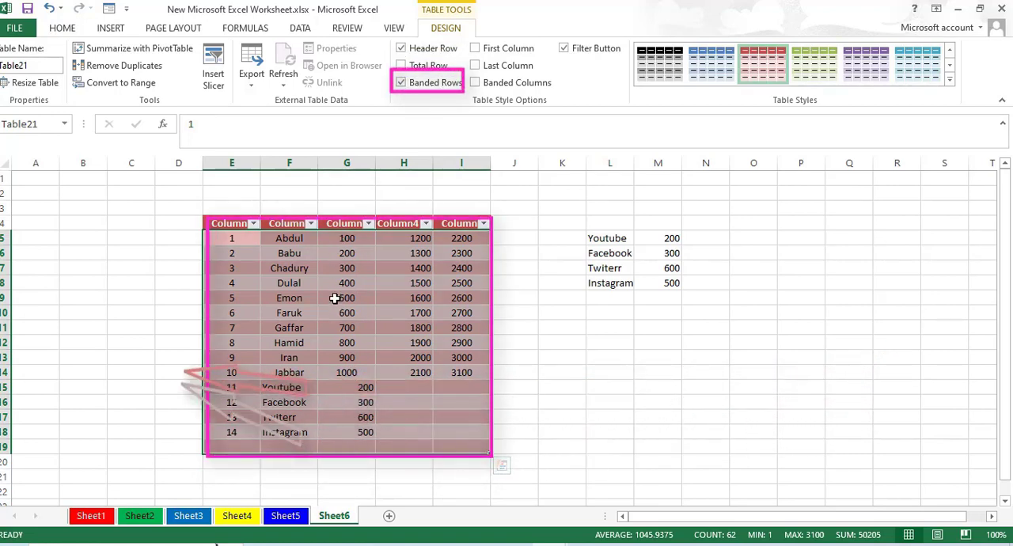
# - Turn off the table's banded rows, and switch banded columns on and back off
pyautogui.click(401, 83)
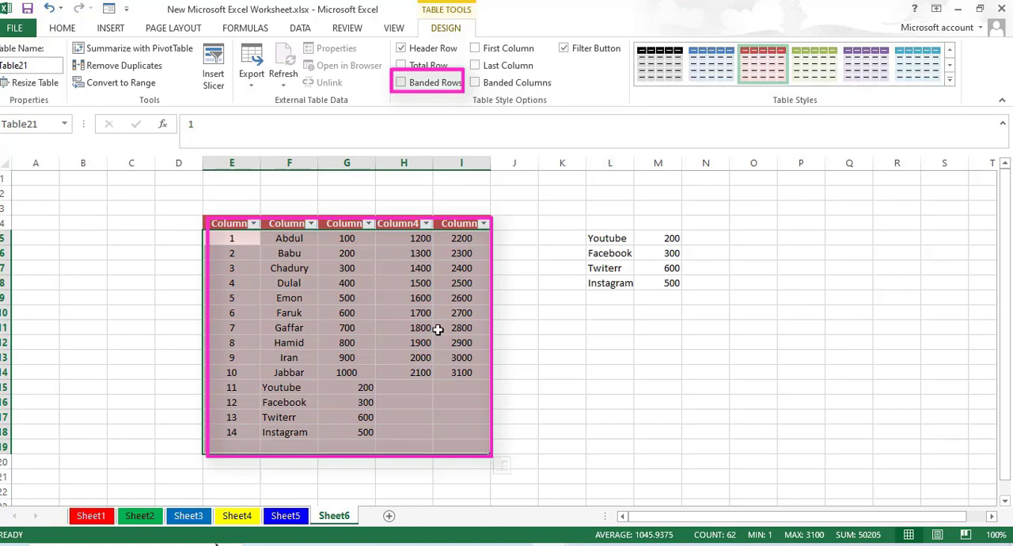
pyautogui.click(474, 83)
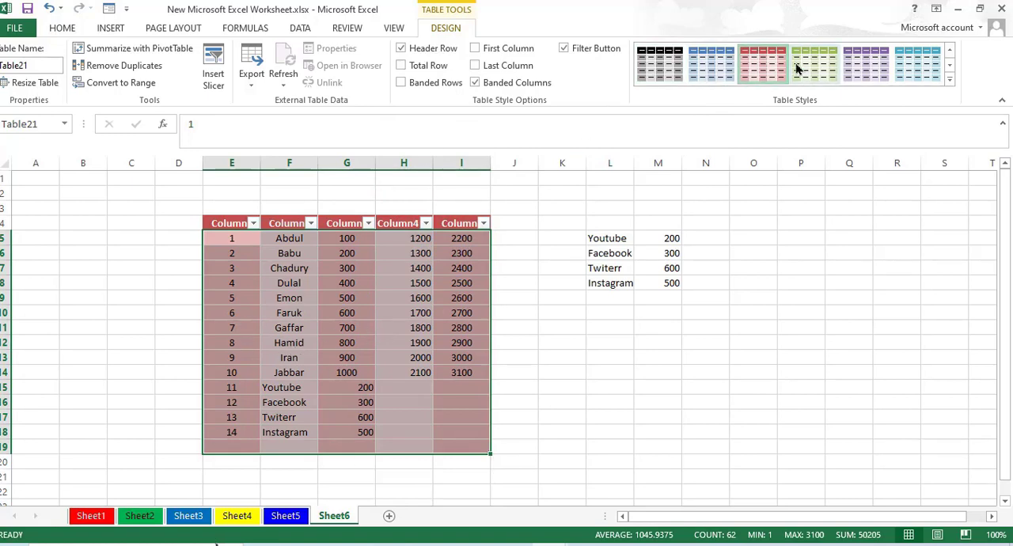
pyautogui.click(474, 83)
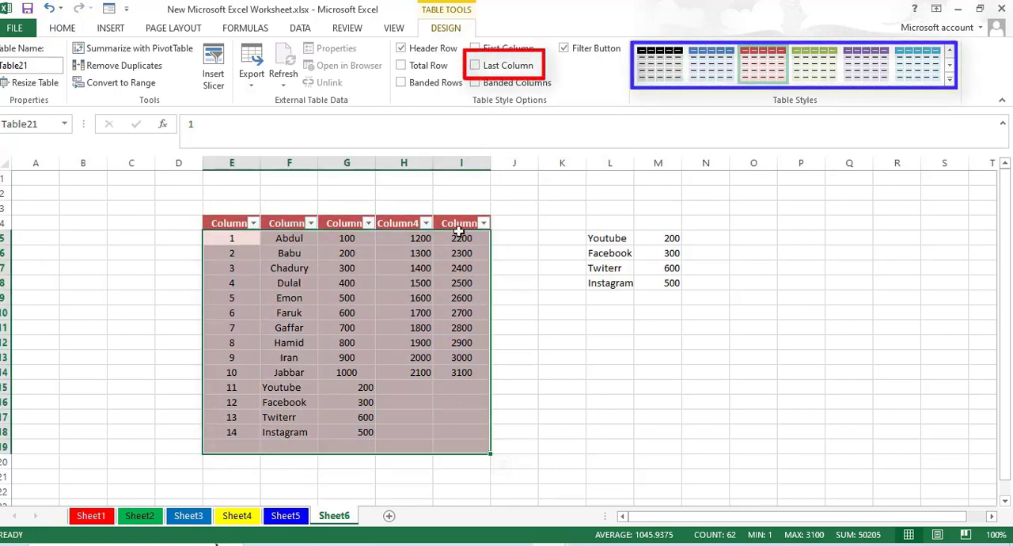
# - Switch the table's last-column formatting on and back off, and enable the special first-column formatting
pyautogui.click(476, 66)
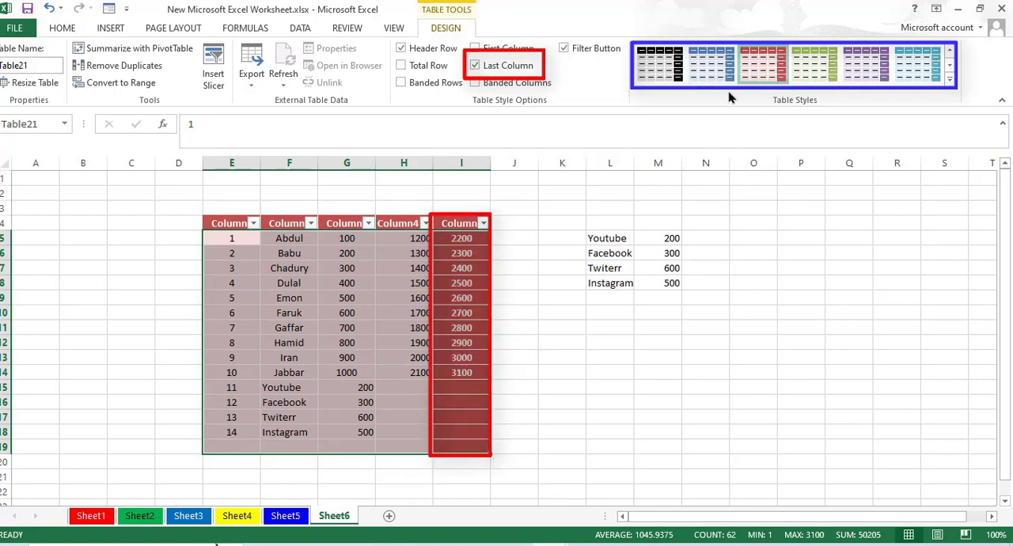
pyautogui.click(478, 65)
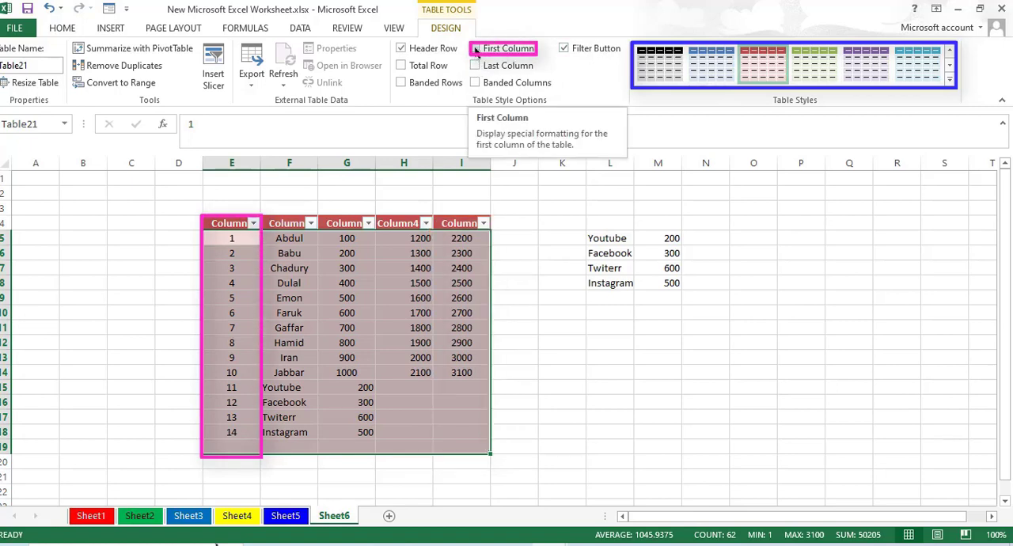
pyautogui.click(476, 49)
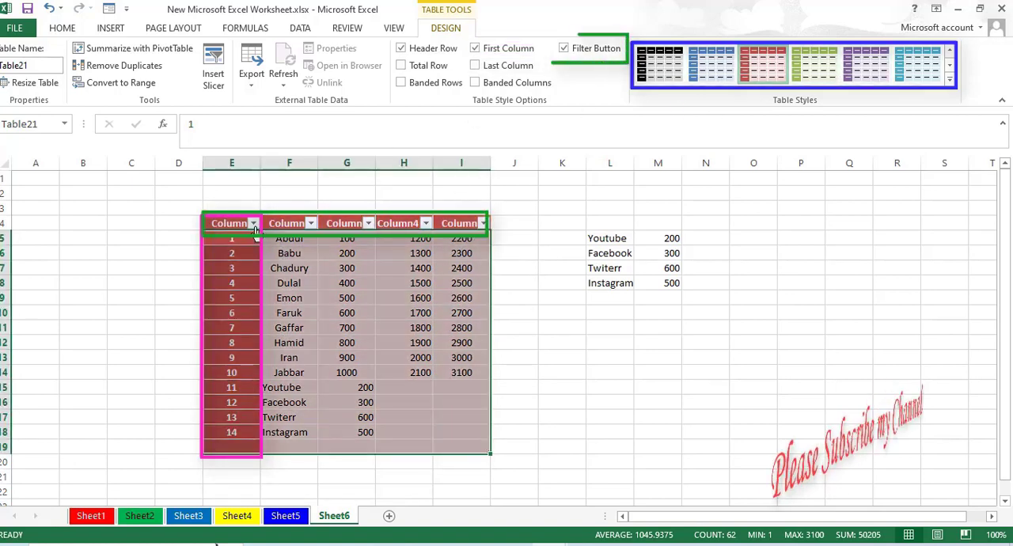
# - Hide the filter buttons in the table's header row and show them again
pyautogui.click(563, 49)
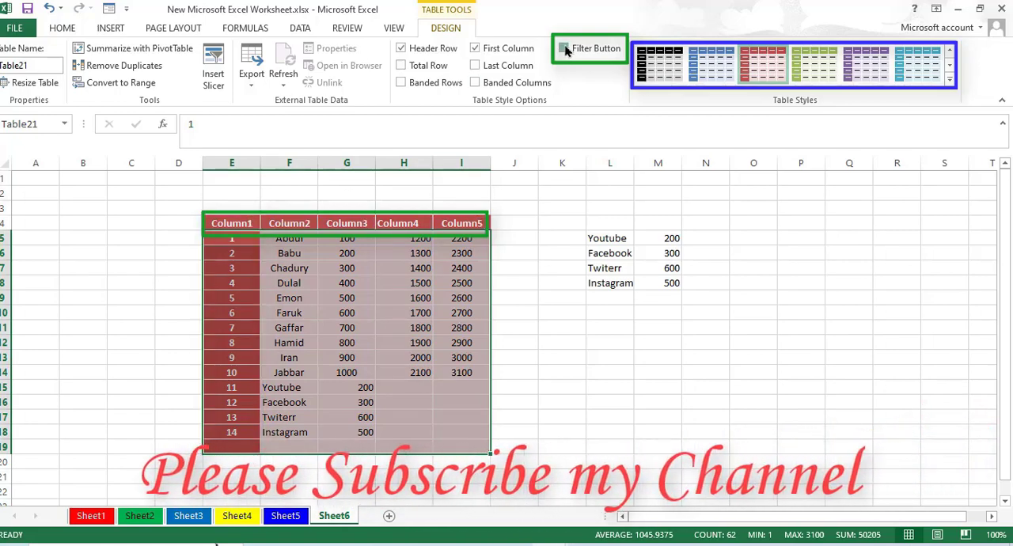
pyautogui.click(563, 49)
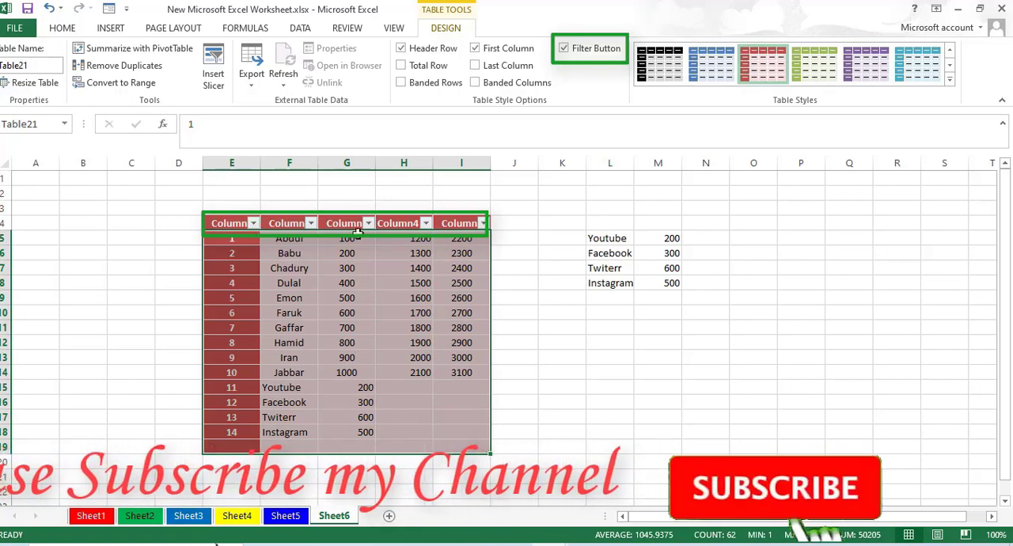
# - Resize the table to the range E4:J20, adding one column and one row
pyautogui.moveTo(220, 224)
pyautogui.mouseDown()
pyautogui.moveTo(441, 231)
pyautogui.moveTo(462, 355)
pyautogui.moveTo(459, 441)
pyautogui.mouseUp()
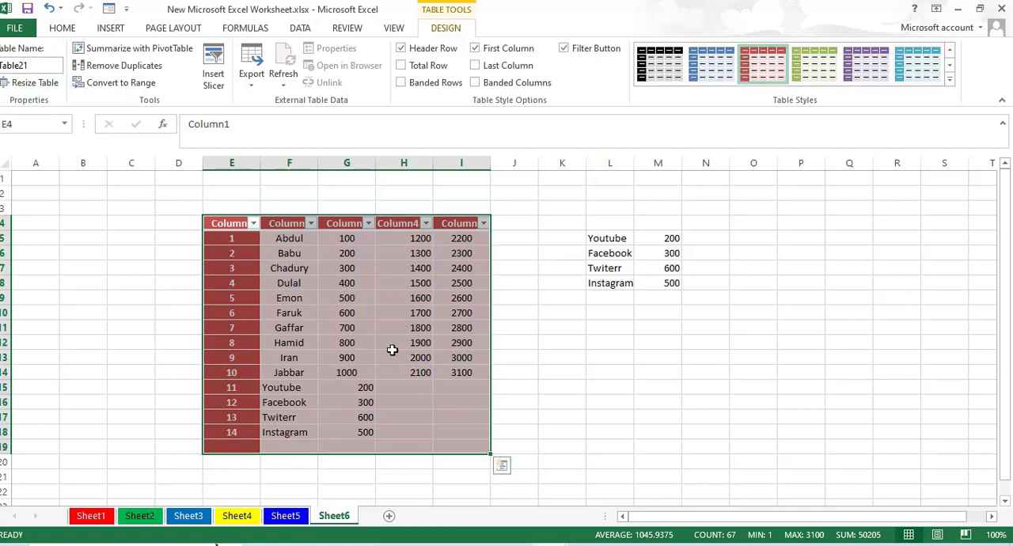
pyautogui.click(34, 84)
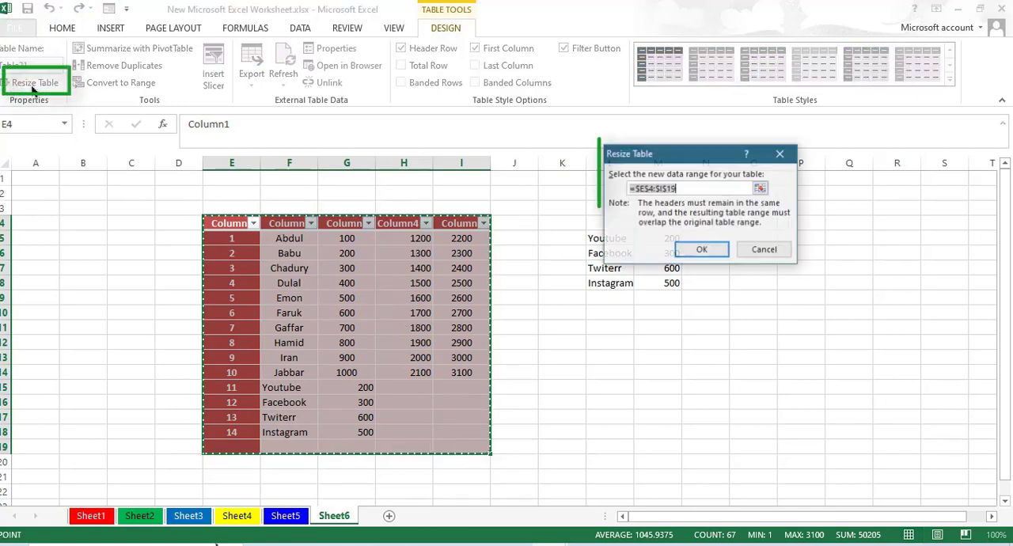
pyautogui.click(760, 189)
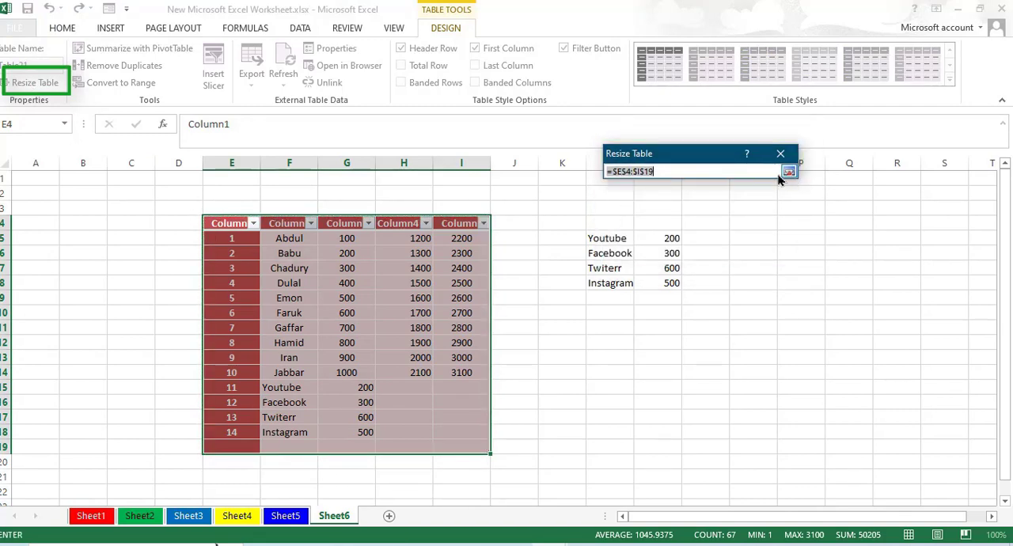
pyautogui.moveTo(230, 223); pyautogui.dragTo(499, 458)
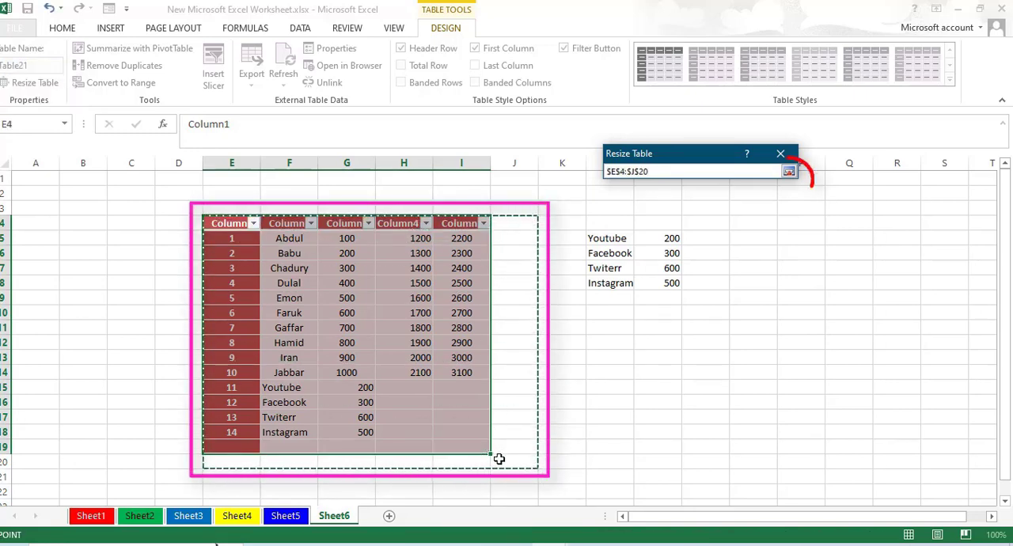
pyautogui.click(789, 176)
pyautogui.click(715, 264)
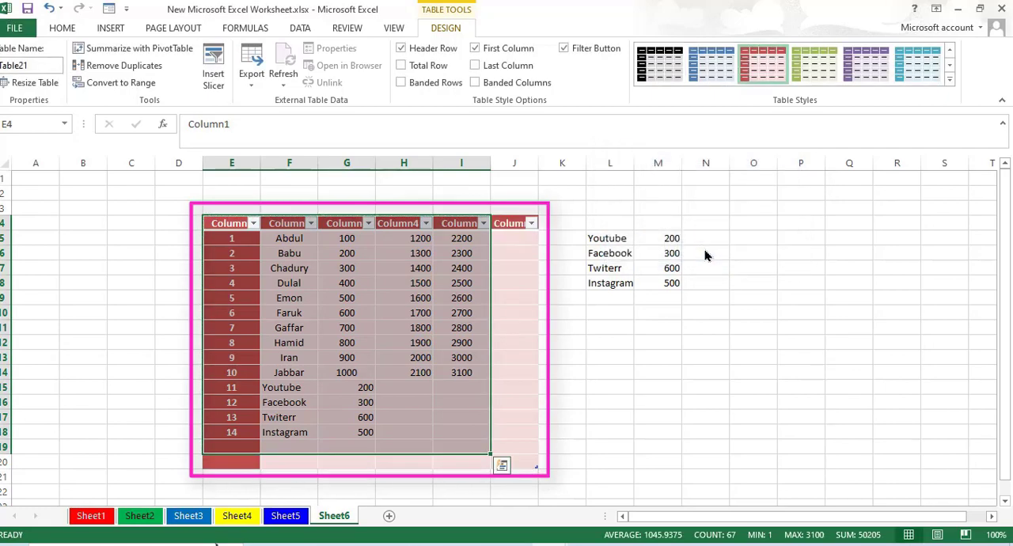
pyautogui.scroll(-2, 459, 389)
pyautogui.scroll(1, 425, 328)
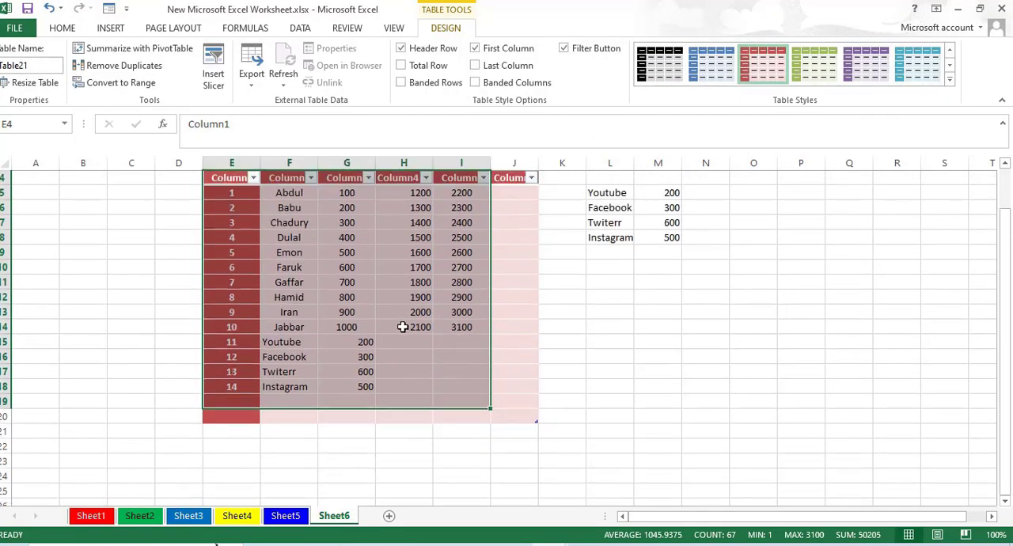
pyautogui.scroll(1, 390, 333)
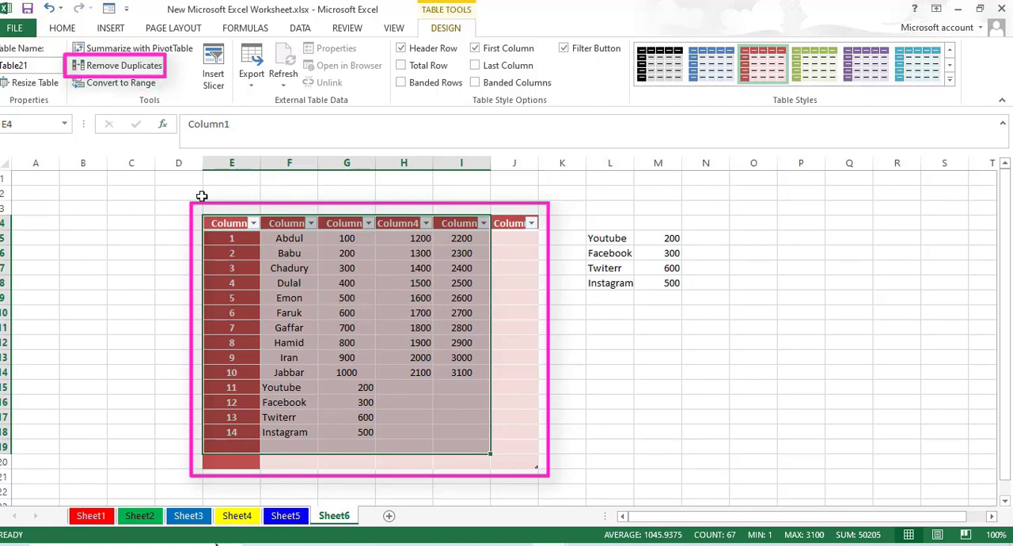
# - Remove the table's duplicate rows by checking only Column2, and undo the removal
pyautogui.click(111, 66)
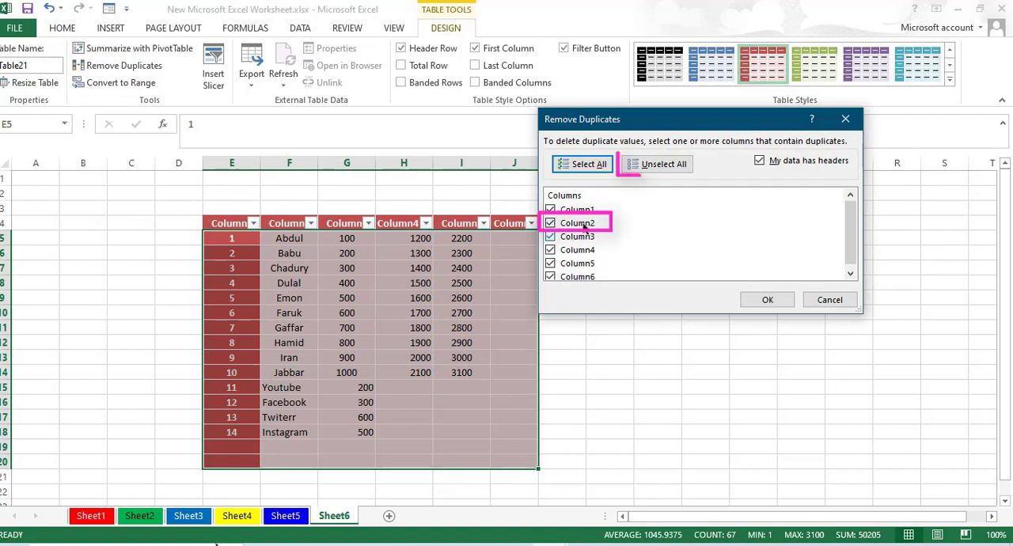
pyautogui.click(660, 165)
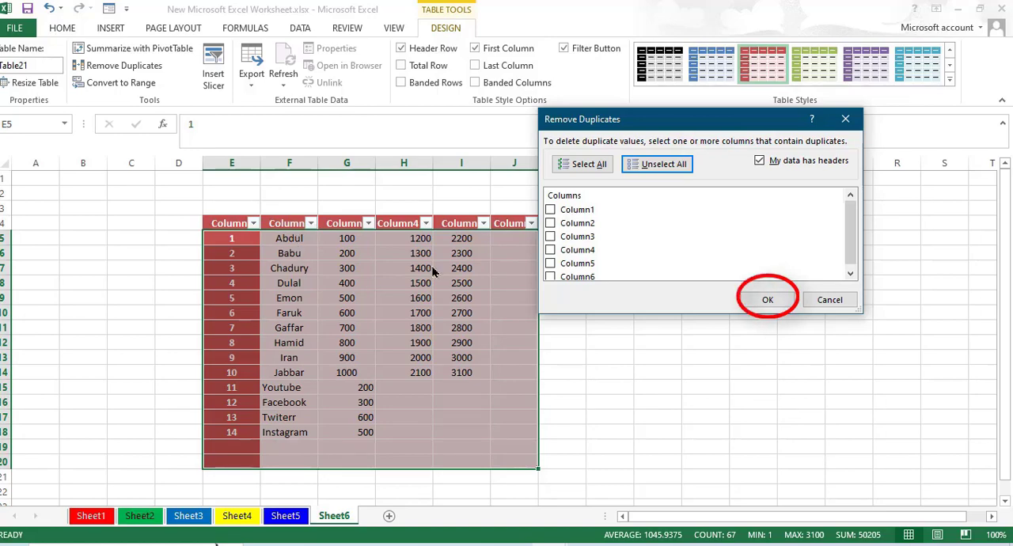
pyautogui.click(550, 224)
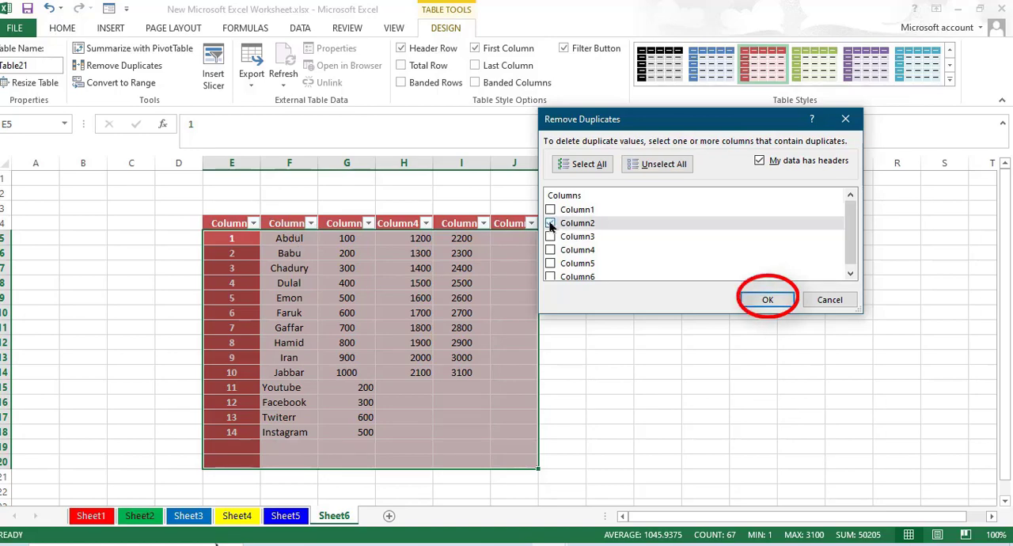
pyautogui.click(767, 299)
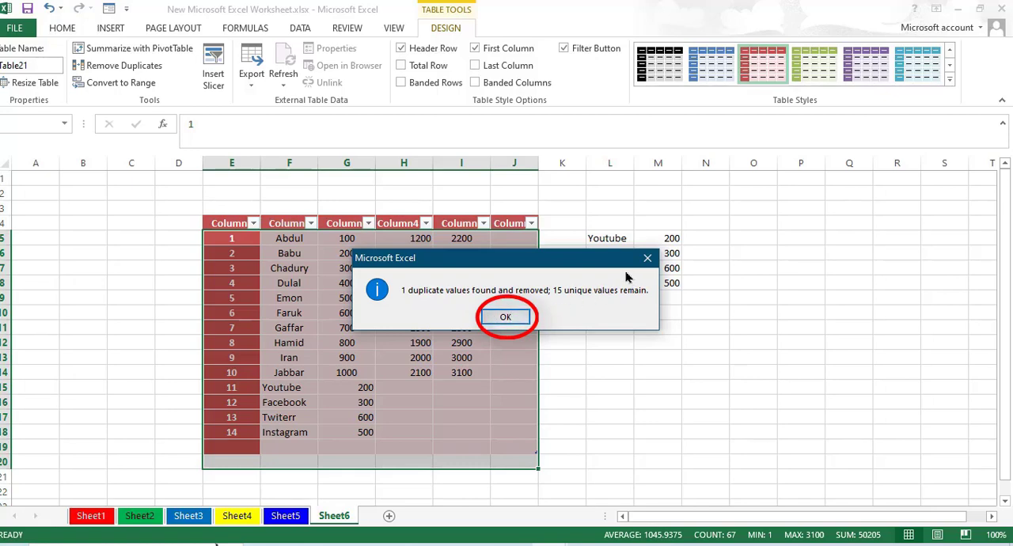
pyautogui.click(502, 318)
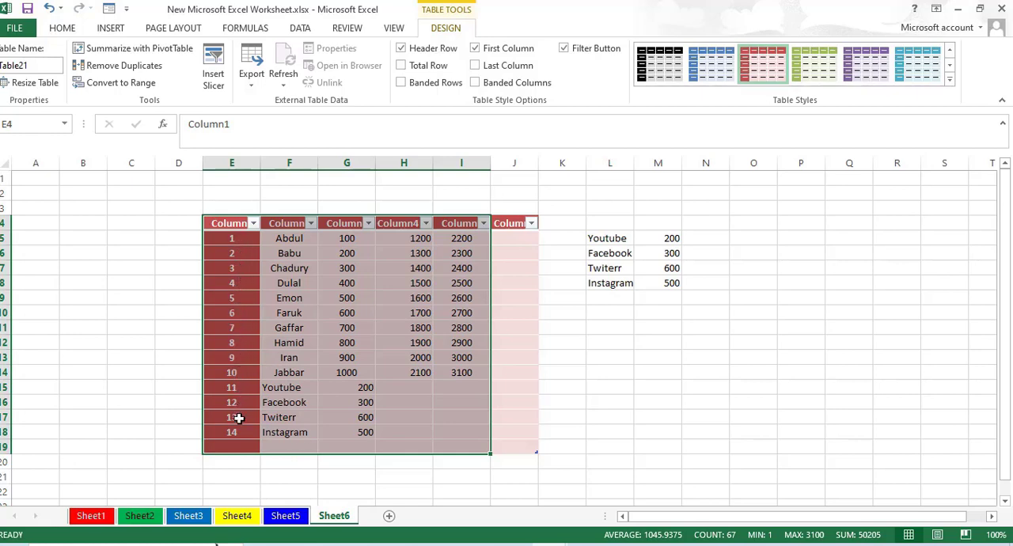
pyautogui.hotkey('ctrl', 'z')
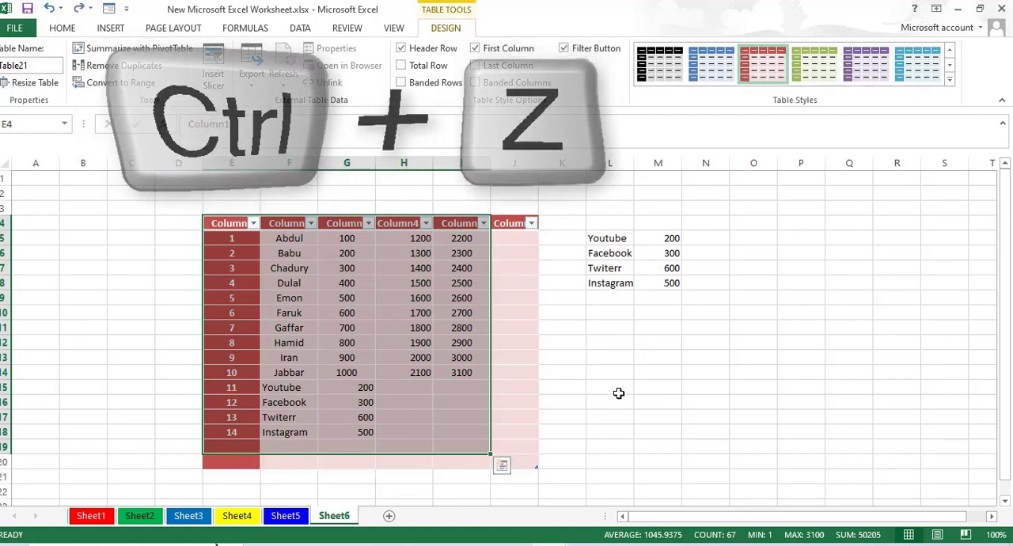
# - Copy the first four names in F5:F8 and paste them below the last table entry, starting at F19
pyautogui.scroll(-1, 618, 393)
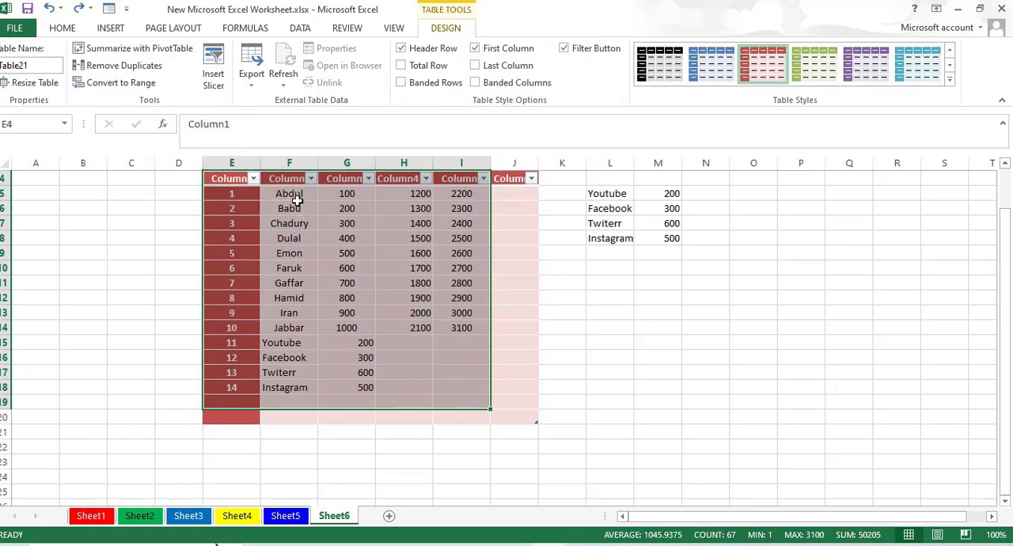
pyautogui.moveTo(291, 196); pyautogui.dragTo(302, 240)
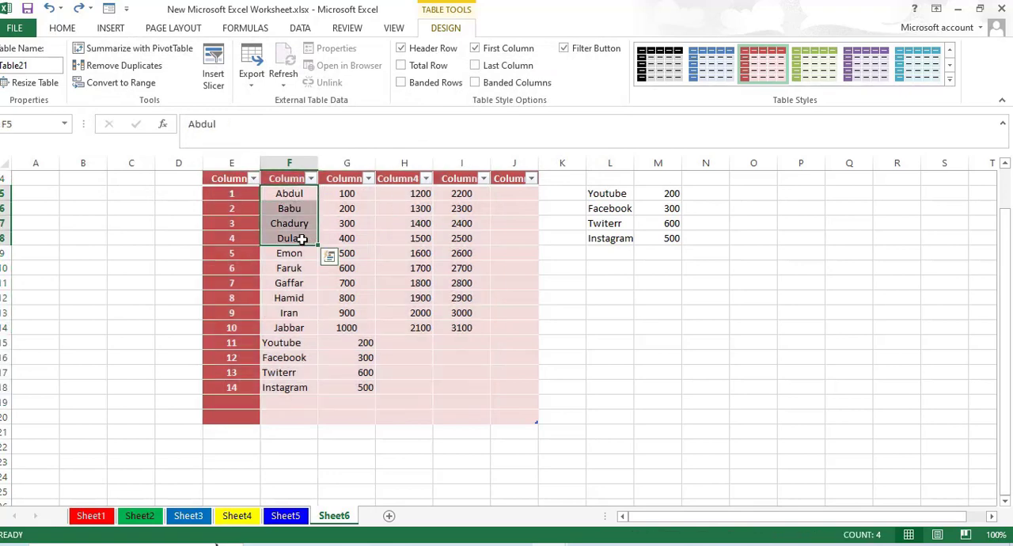
pyautogui.hotkey('ctrl', 'c')
pyautogui.click(286, 405)
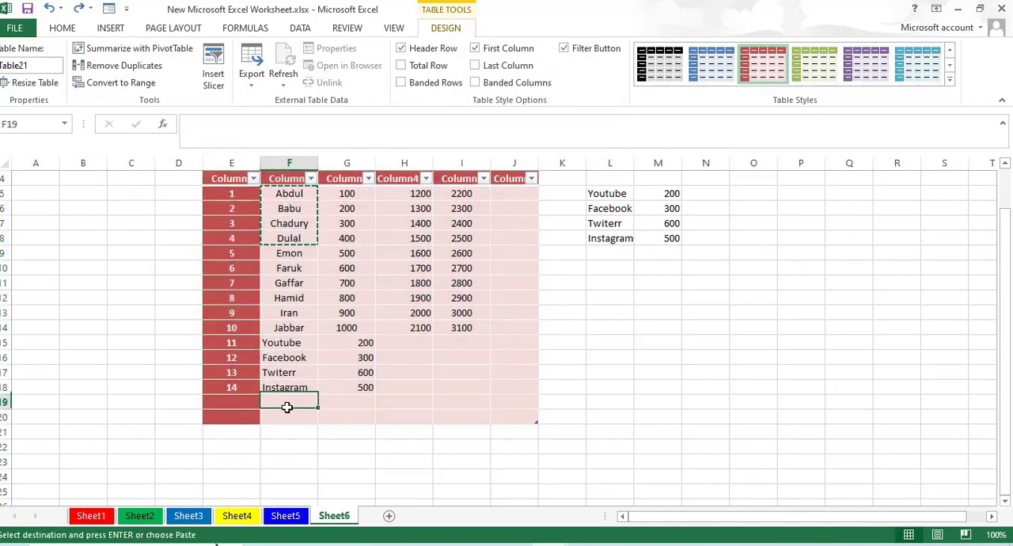
pyautogui.hotkey('ctrl', 'v')
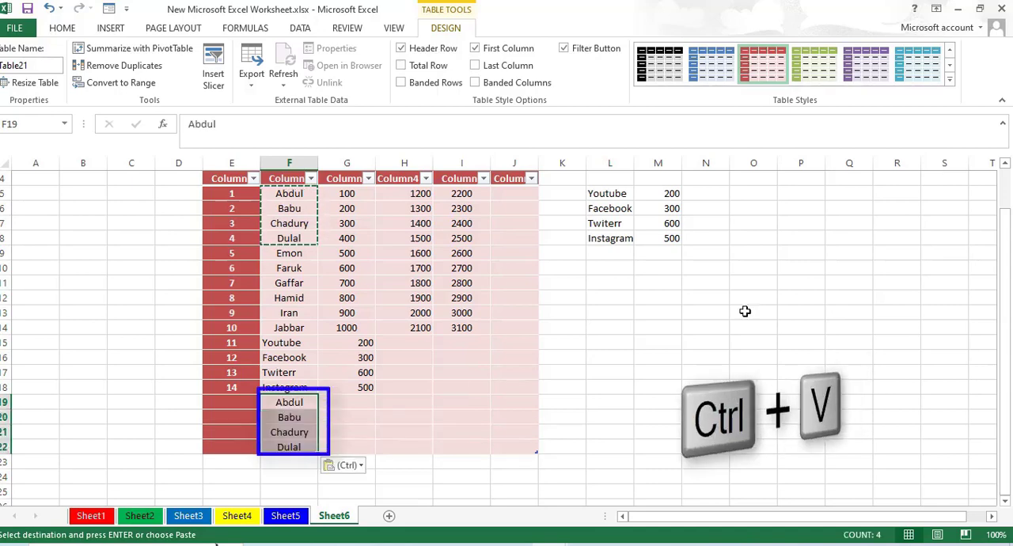
pyautogui.click(746, 311)
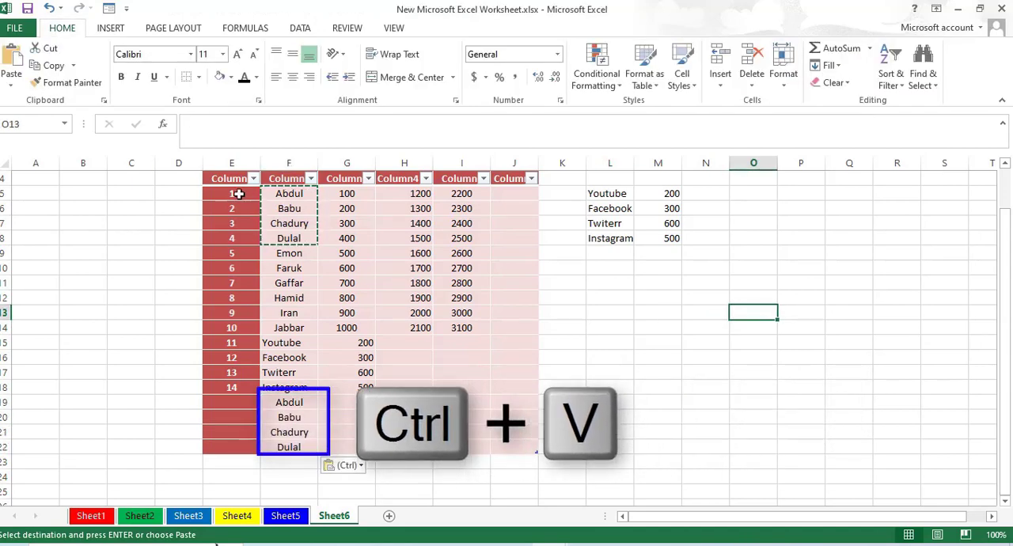
pyautogui.press('Escape')
# - Remove the duplicate rows from the table range E4:J22, comparing only Column2
pyautogui.moveTo(226, 180); pyautogui.dragTo(507, 450)
pyautogui.scroll(1, 343, 379)
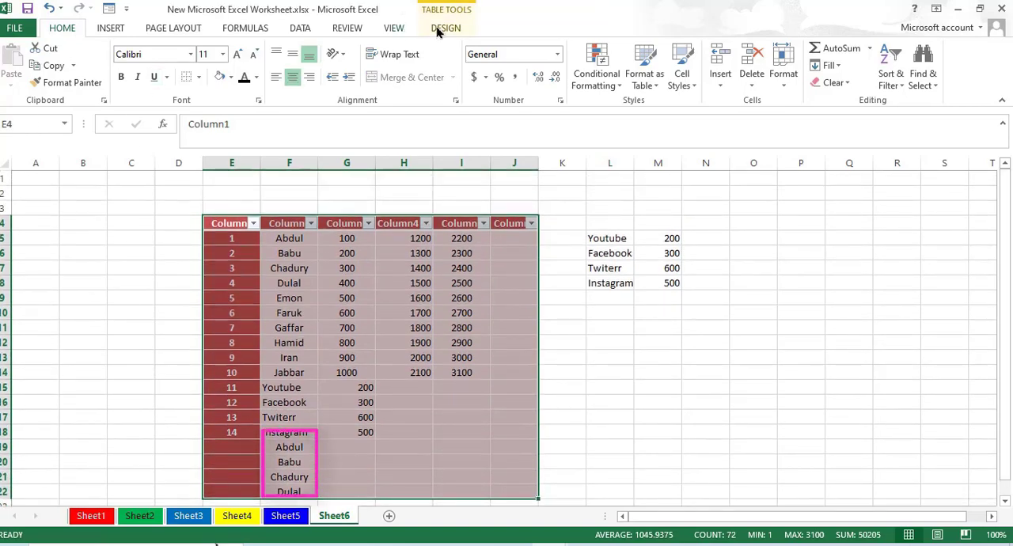
pyautogui.click(441, 27)
pyautogui.click(107, 67)
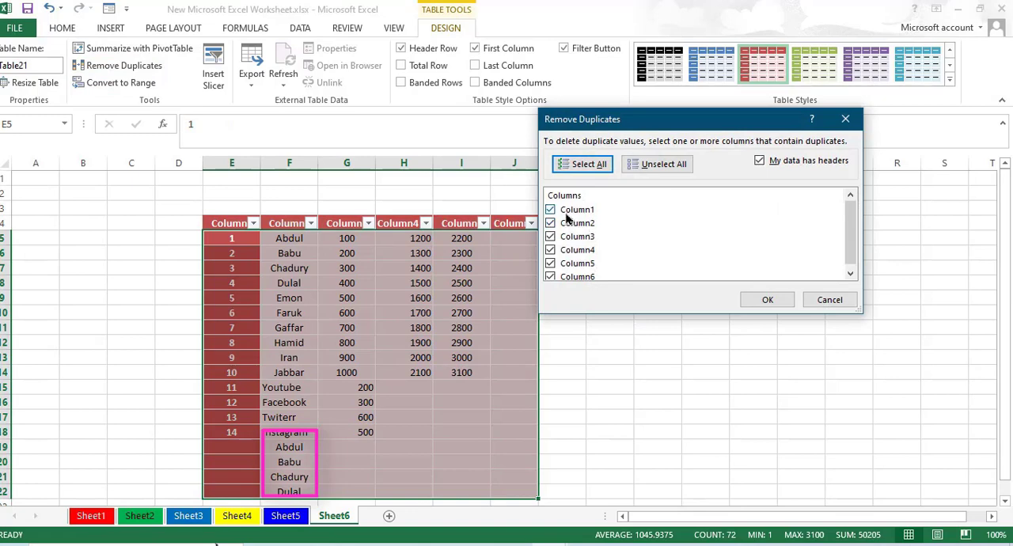
pyautogui.click(657, 167)
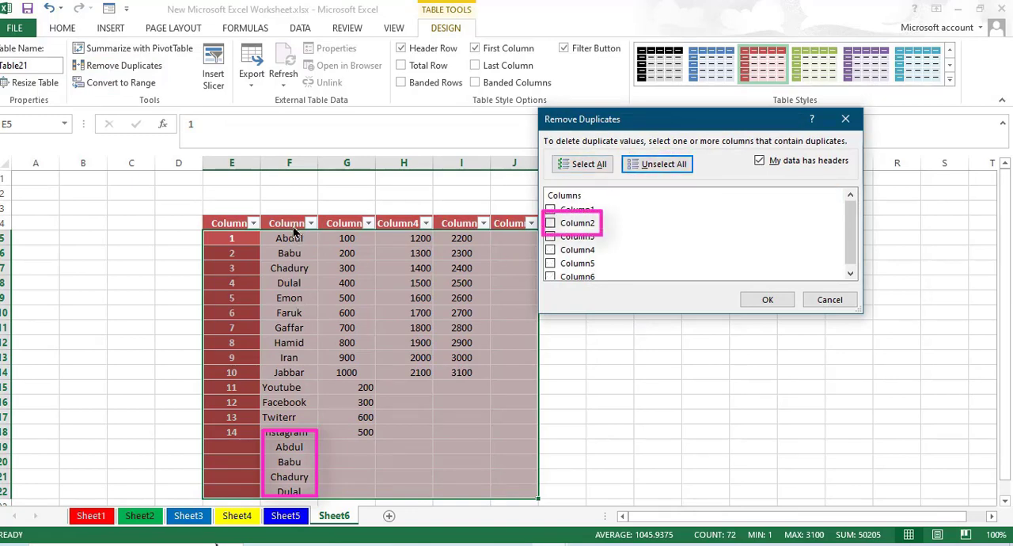
pyautogui.click(550, 224)
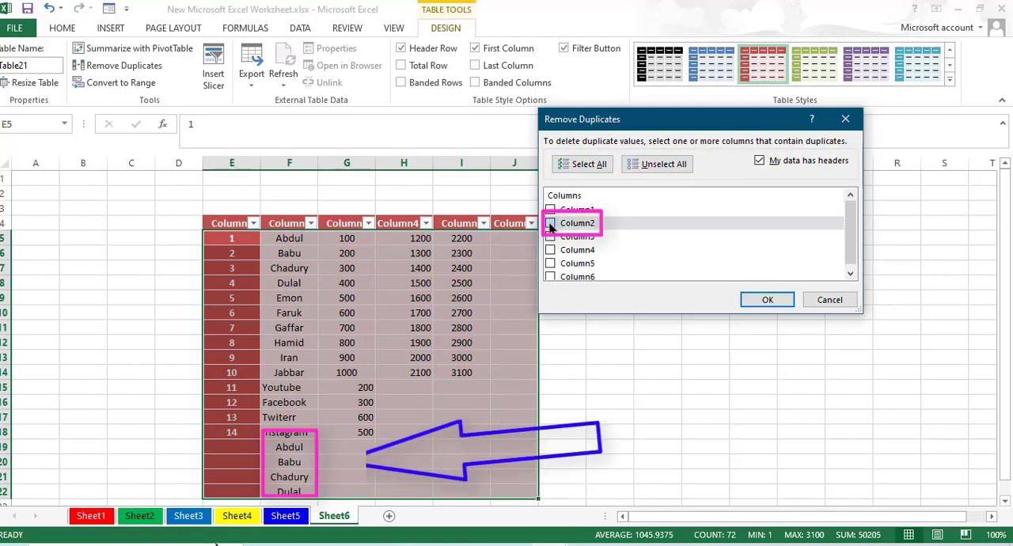
pyautogui.click(768, 301)
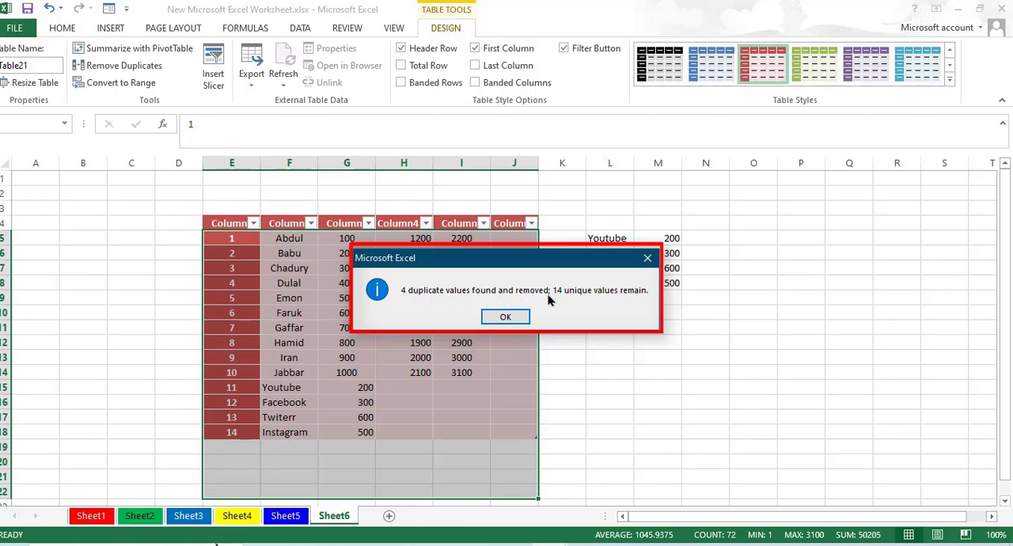
pyautogui.click(505, 318)
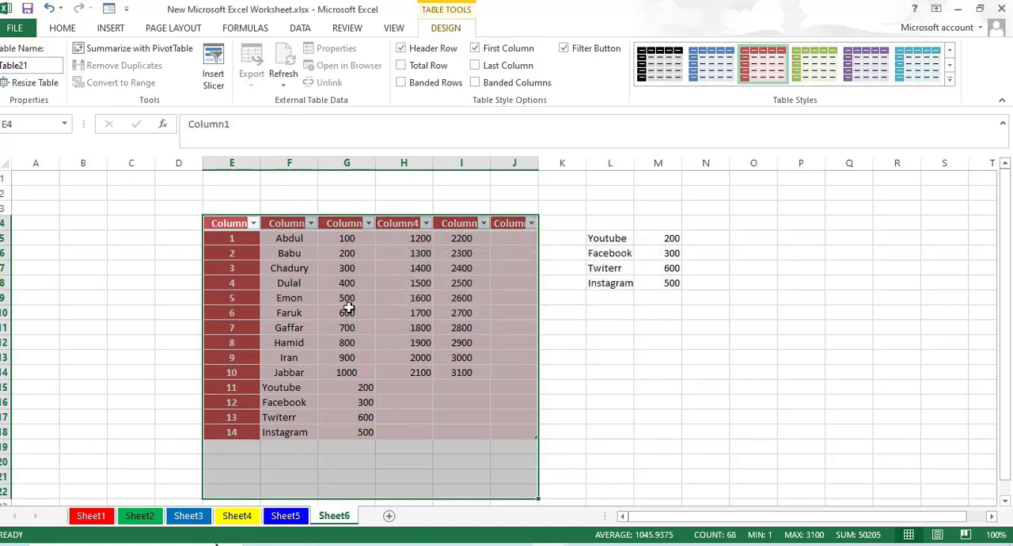
# - Convert the table in E4:J18 to a normal range
pyautogui.moveTo(228, 224)
pyautogui.mouseDown()
pyautogui.moveTo(515, 244)
pyautogui.moveTo(519, 431)
pyautogui.mouseUp()
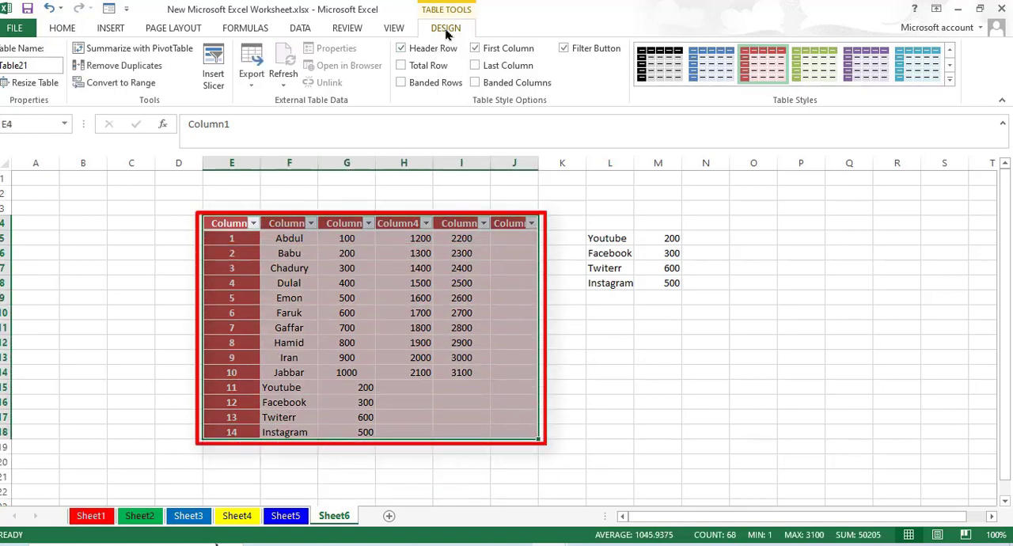
pyautogui.click(103, 81)
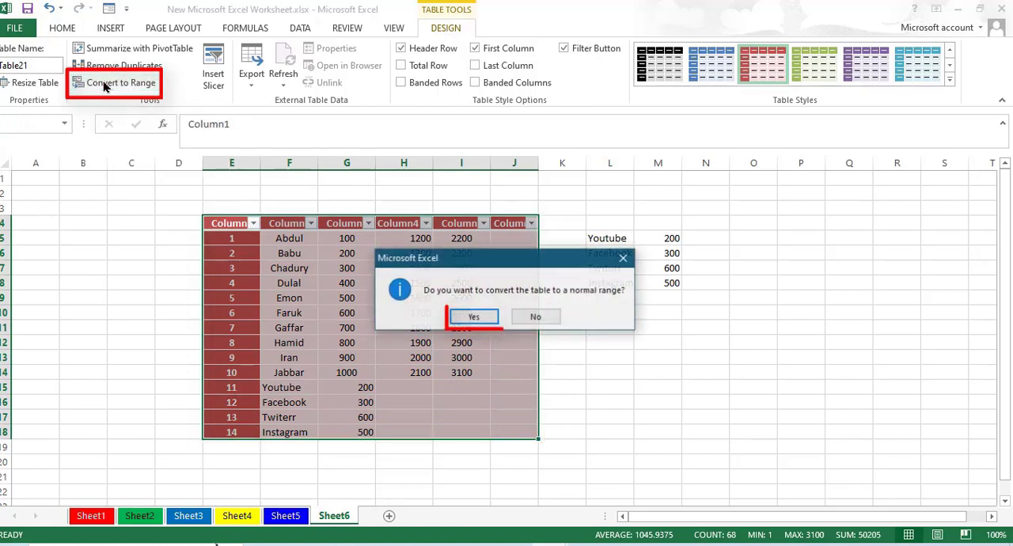
pyautogui.click(473, 318)
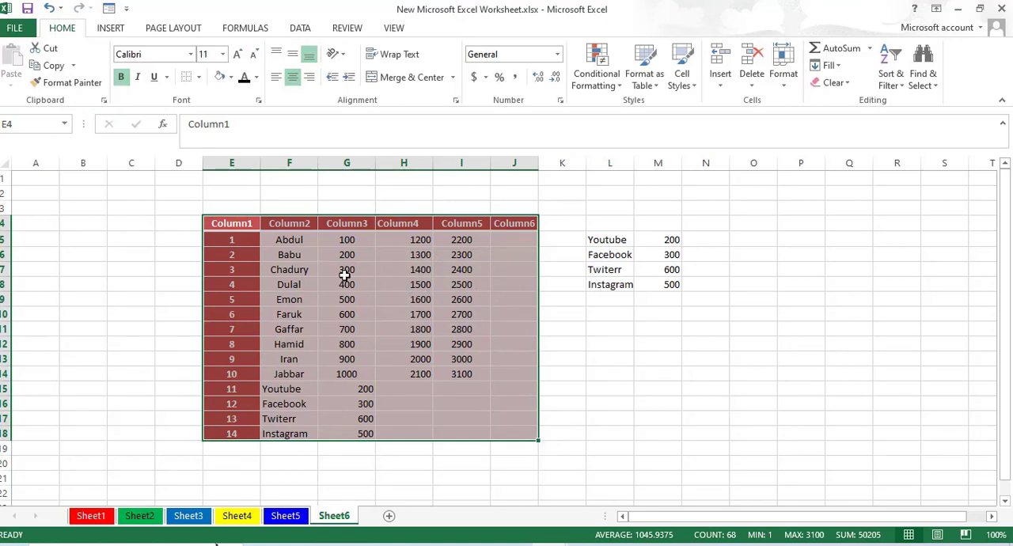
# - Check various cells of the converted range, and undo the conversion to a normal range
pyautogui.click(345, 269)
pyautogui.click(286, 225)
pyautogui.click(313, 295)
pyautogui.click(420, 348)
pyautogui.click(436, 402)
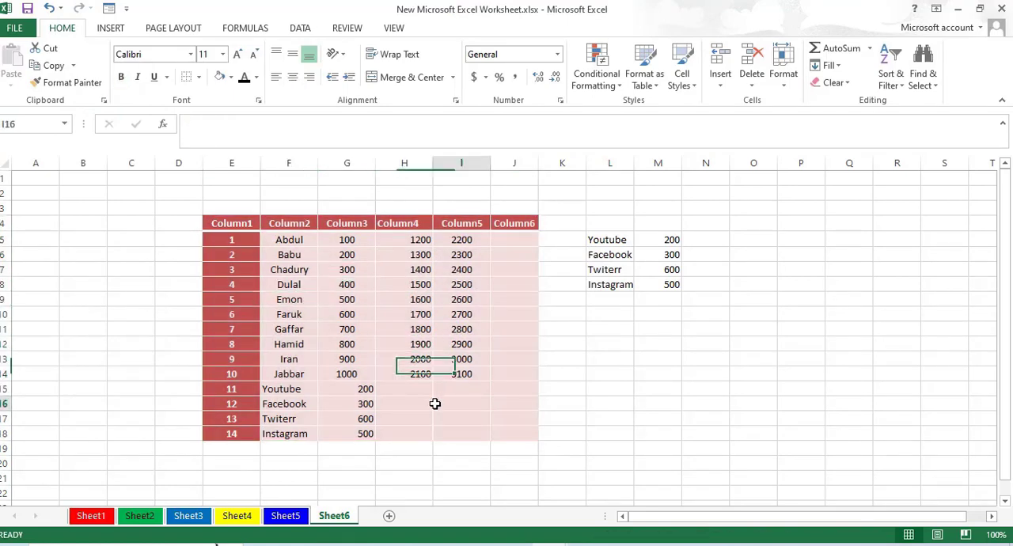
pyautogui.click(404, 318)
pyautogui.click(445, 344)
pyautogui.click(342, 284)
pyautogui.click(335, 355)
pyautogui.click(289, 285)
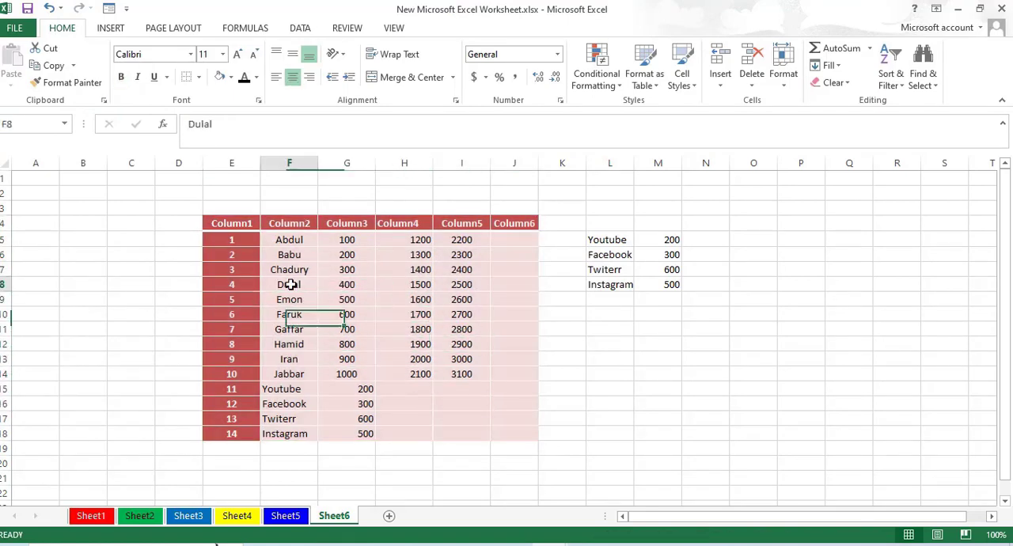
pyautogui.click(444, 284)
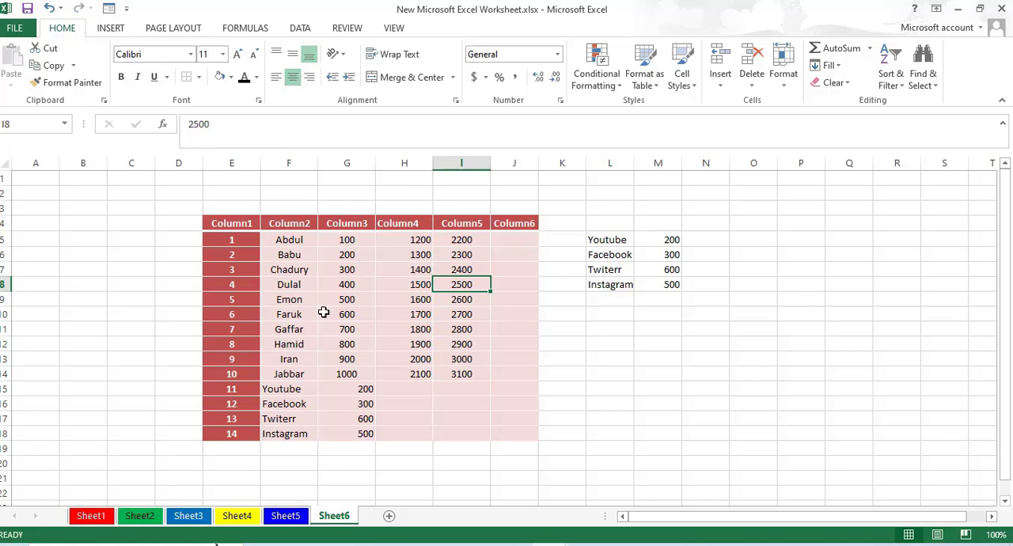
pyautogui.hotkey('ctrl', 'z')
# - Insert a slicer for Column2 of the table E4:J18
pyautogui.moveTo(230, 224); pyautogui.dragTo(513, 430)
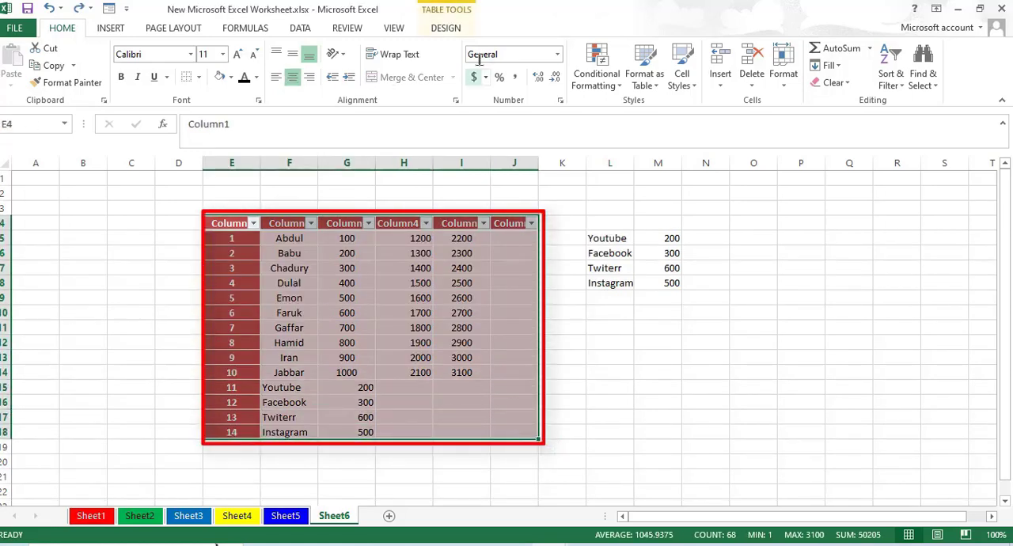
pyautogui.click(445, 28)
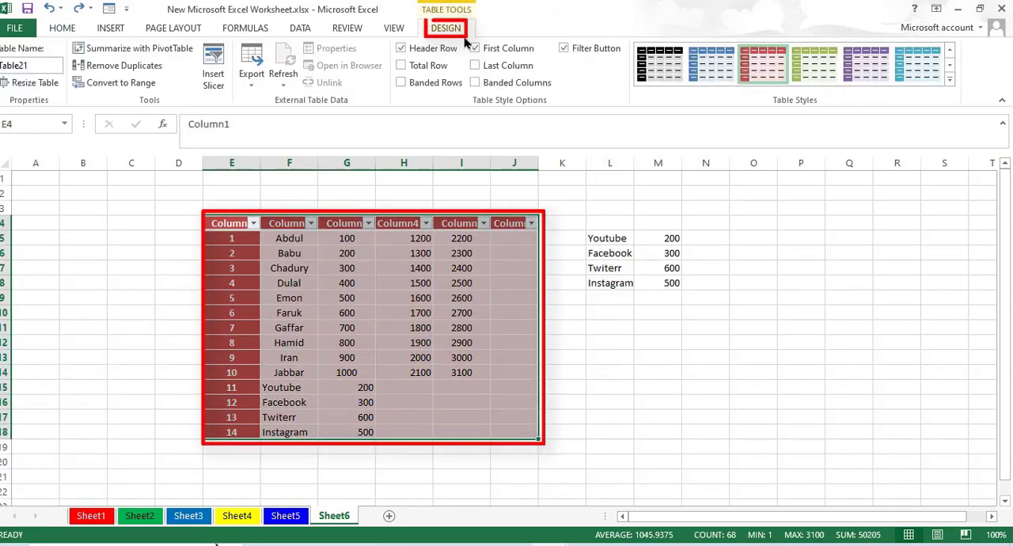
pyautogui.click(214, 83)
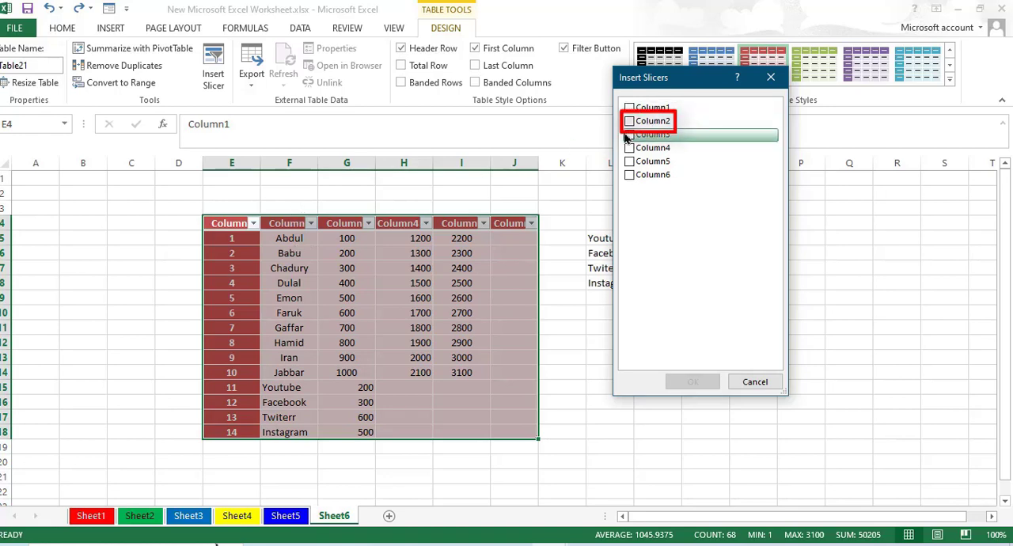
pyautogui.click(652, 121)
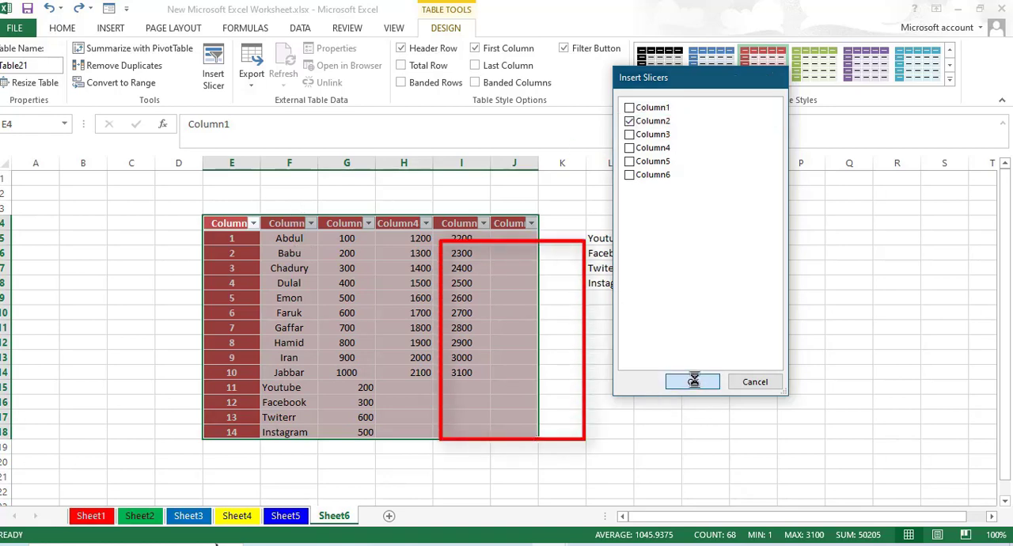
pyautogui.click(692, 382)
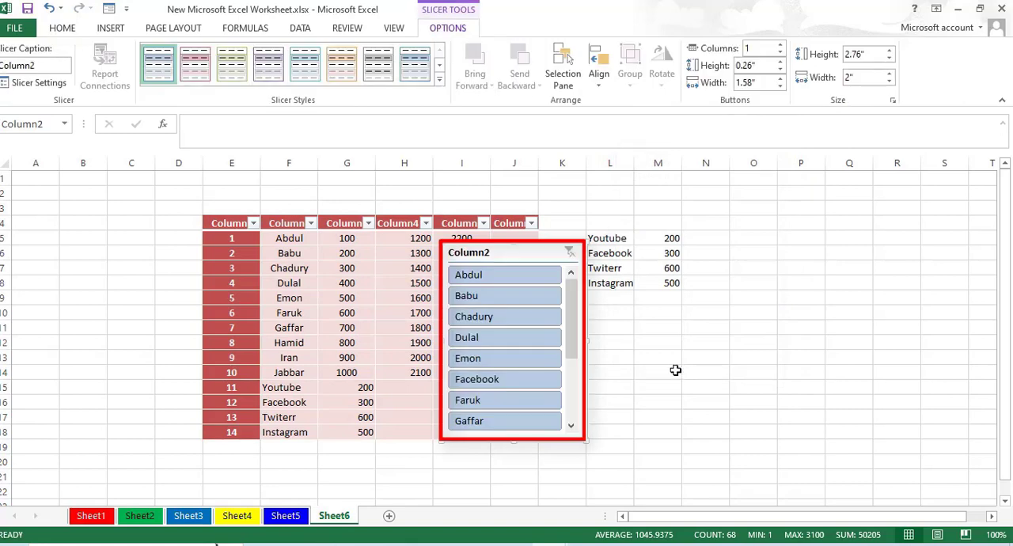
# - Filter the table with the Column2 slicer by the first and fourth names singly, and by the first, second and fourth names together
pyautogui.click(485, 280)
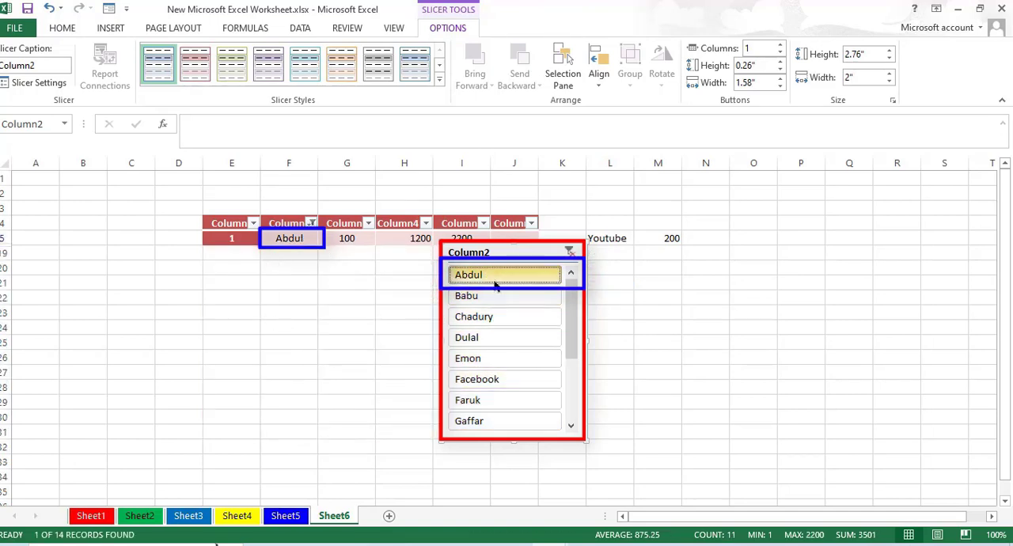
pyautogui.click(484, 338)
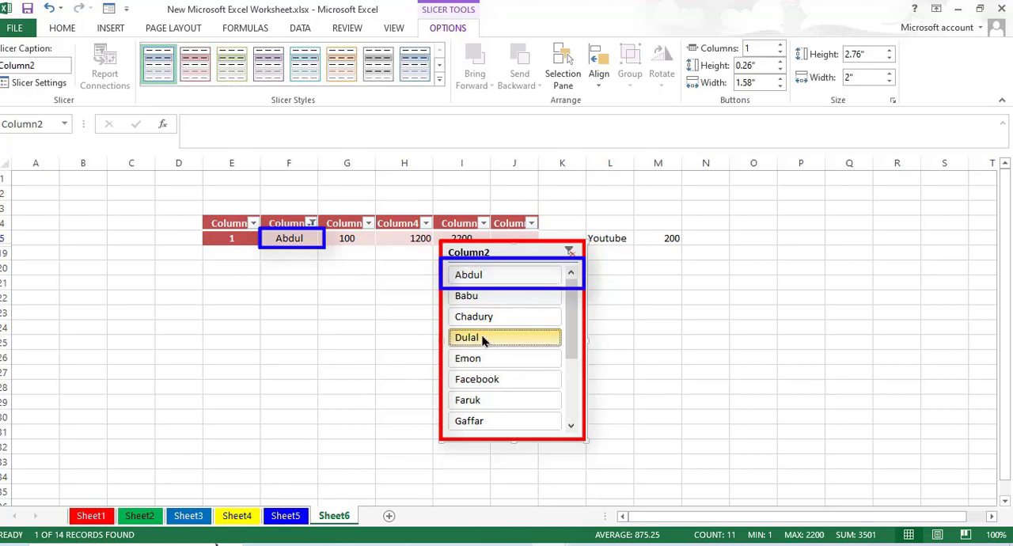
pyautogui.click(489, 277)
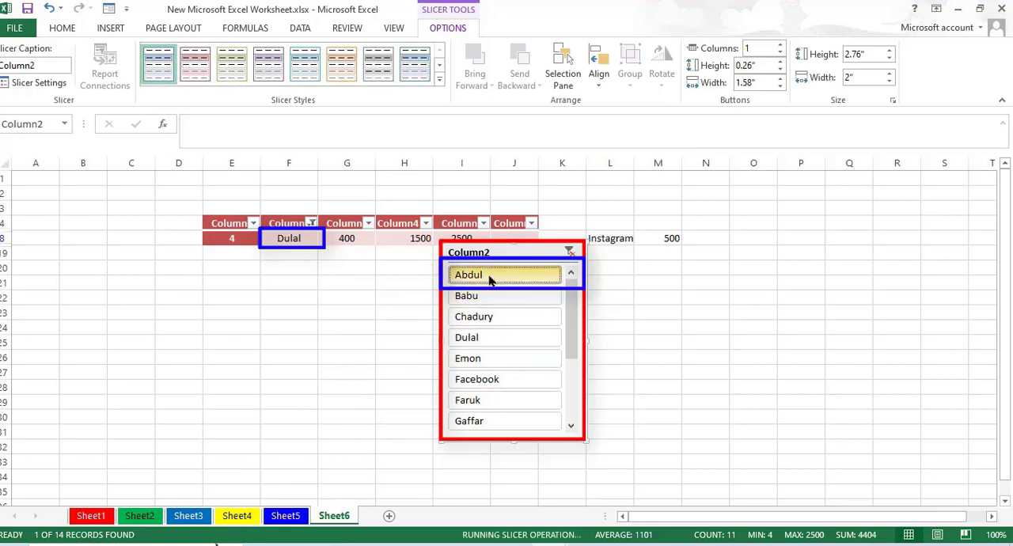
pyautogui.keyDown('ctrl'); pyautogui.click(489, 338); pyautogui.keyUp('ctrl')
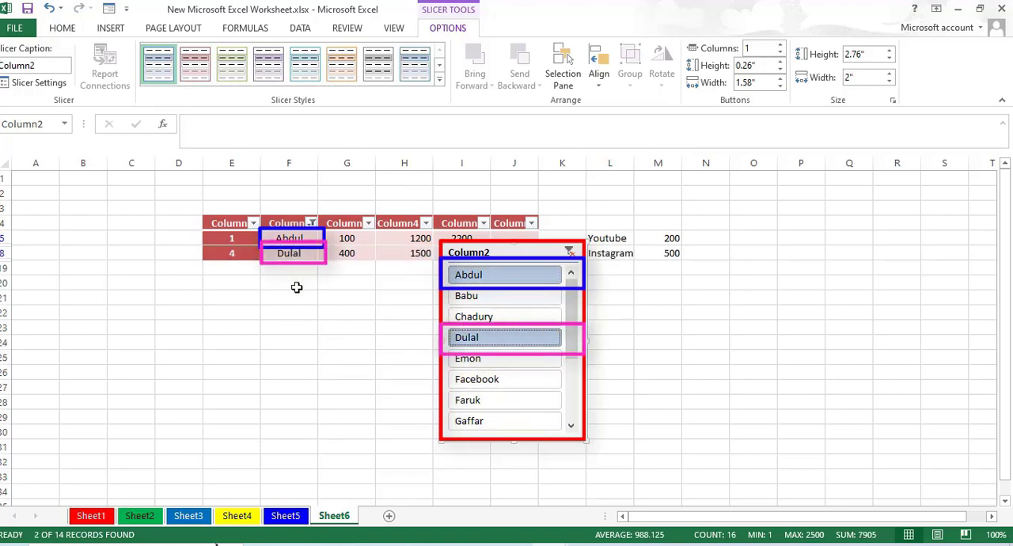
pyautogui.keyDown('ctrl'); pyautogui.click(493, 299); pyautogui.keyUp('ctrl')
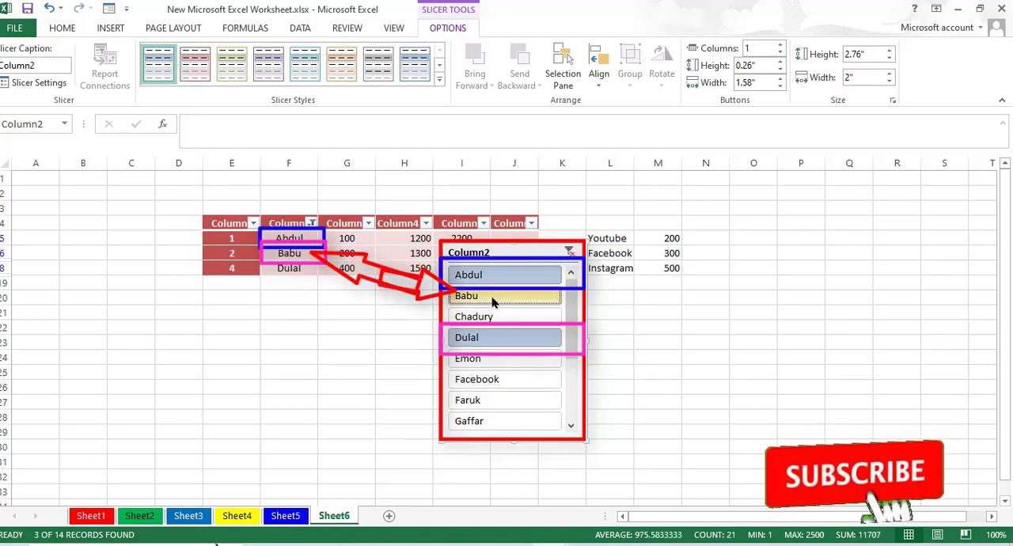
pyautogui.click(625, 327)
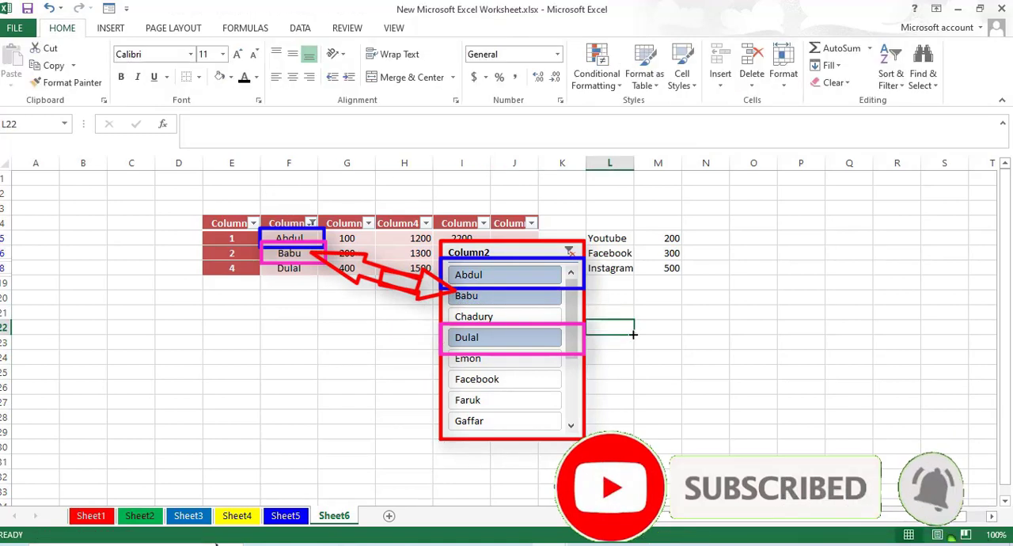
# - Clear the Column2 slicer's filter and delete the slicer
pyautogui.click(570, 254)
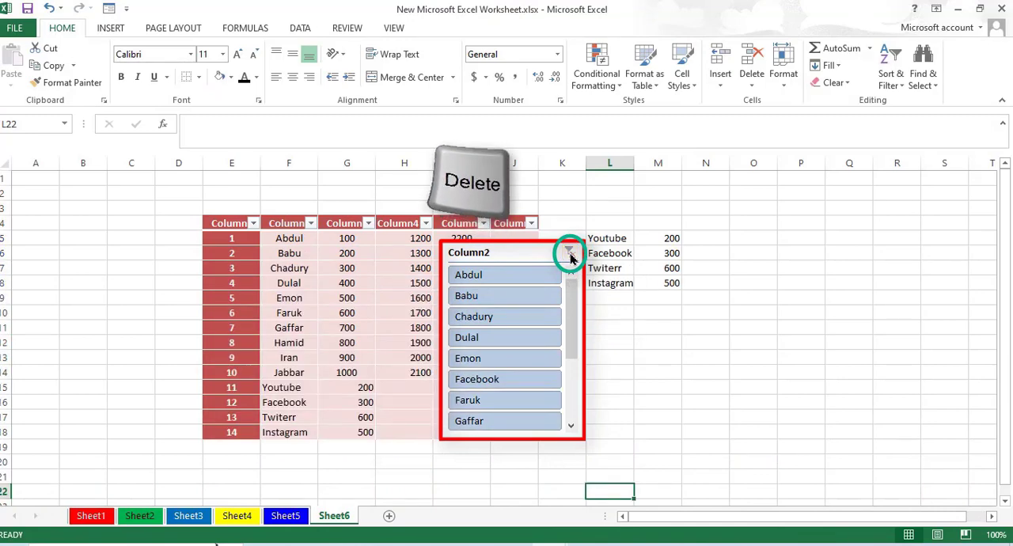
pyautogui.click(523, 252)
pyautogui.click(524, 252)
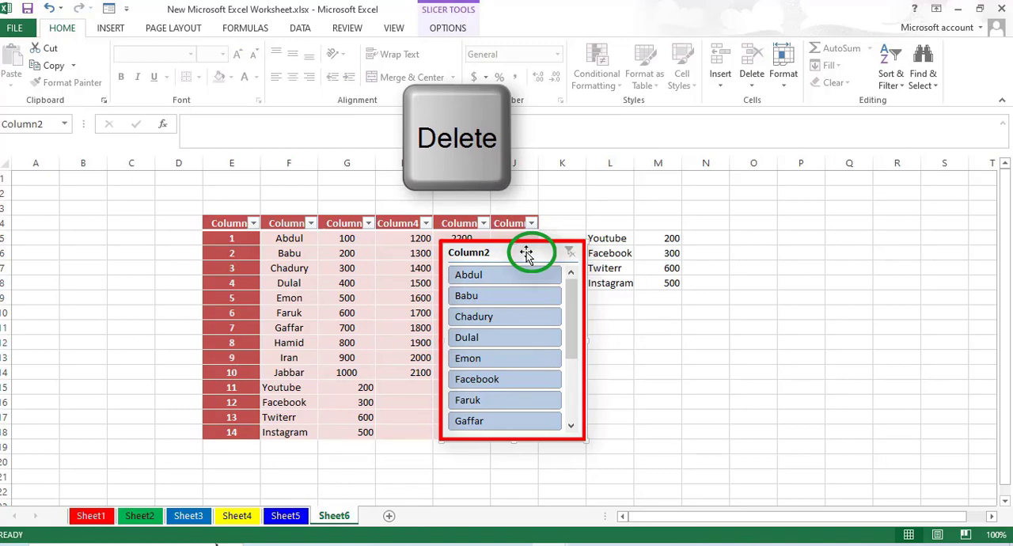
pyautogui.press('Delete')
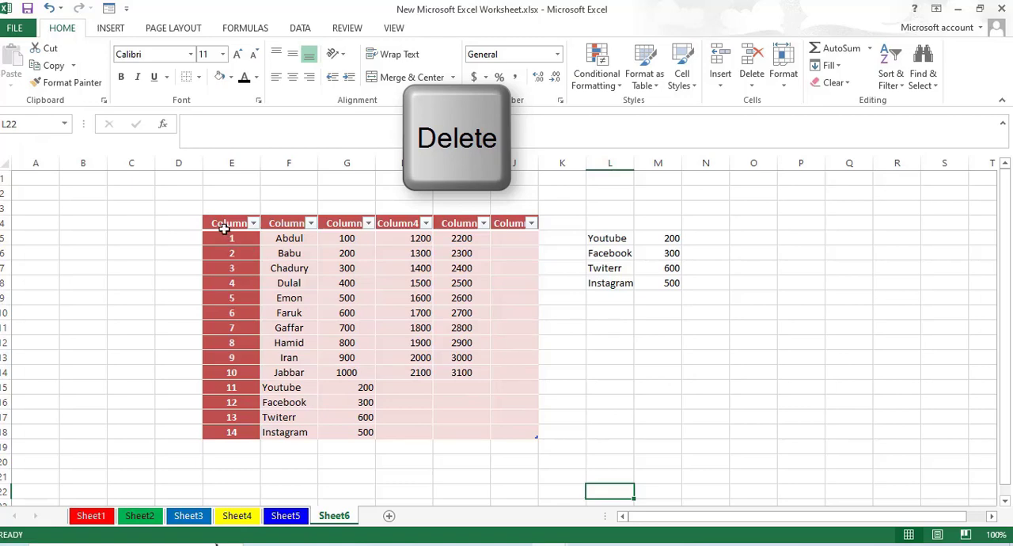
pyautogui.moveTo(224, 229); pyautogui.dragTo(522, 430)
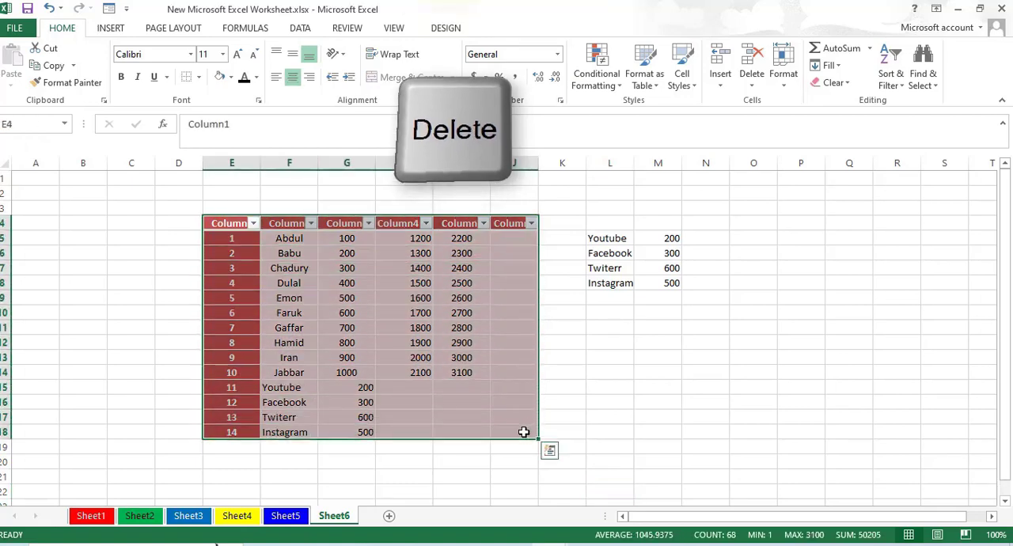
pyautogui.click(445, 29)
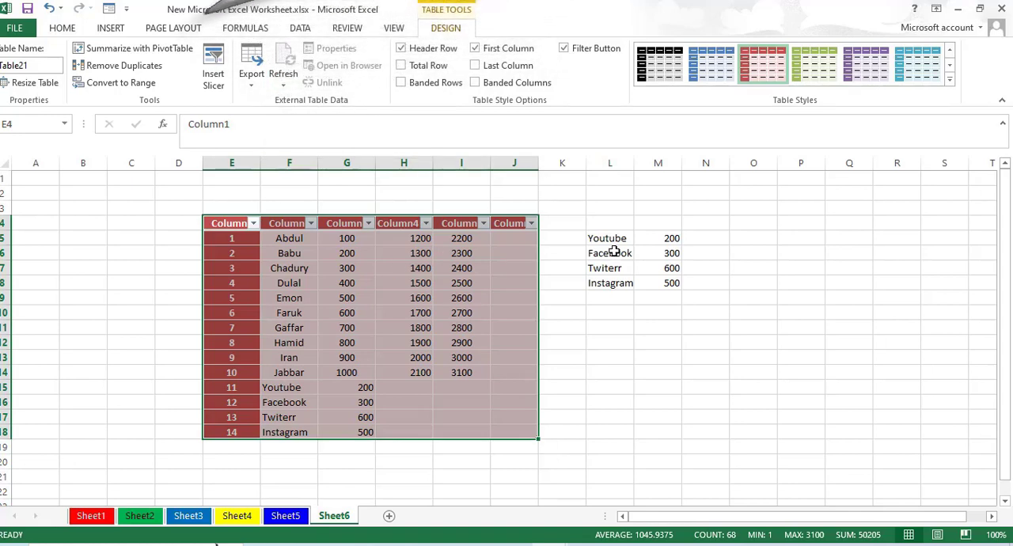
# - Format the range L5:M8 as a table with the green light table style from the second row of light styles
pyautogui.moveTo(607, 240); pyautogui.dragTo(677, 286)
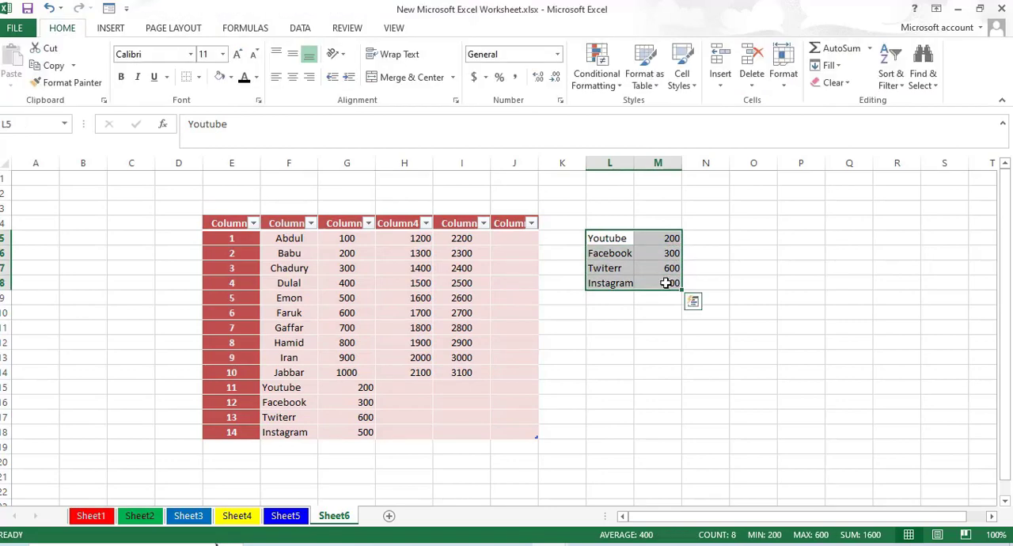
pyautogui.click(657, 87)
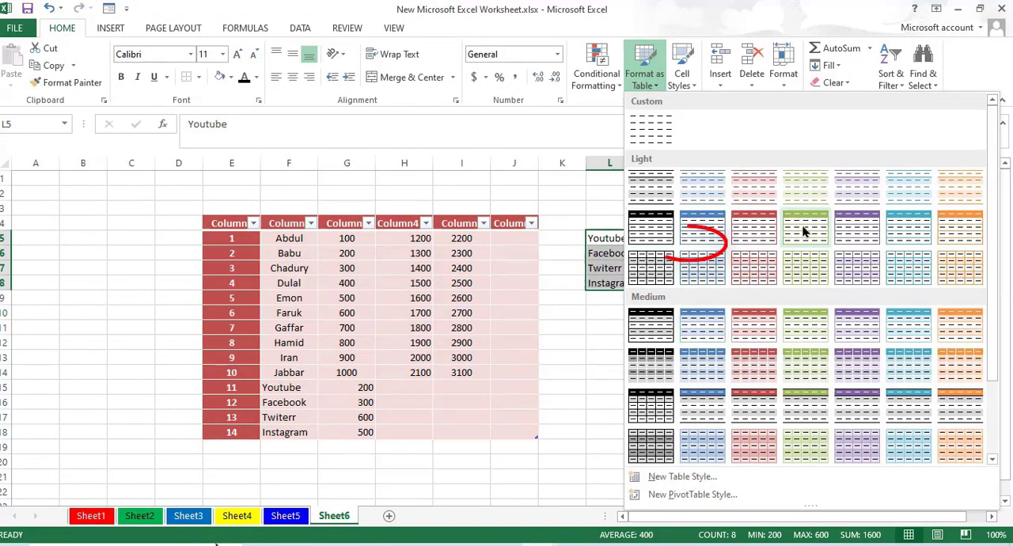
pyautogui.click(702, 230)
pyautogui.click(691, 245)
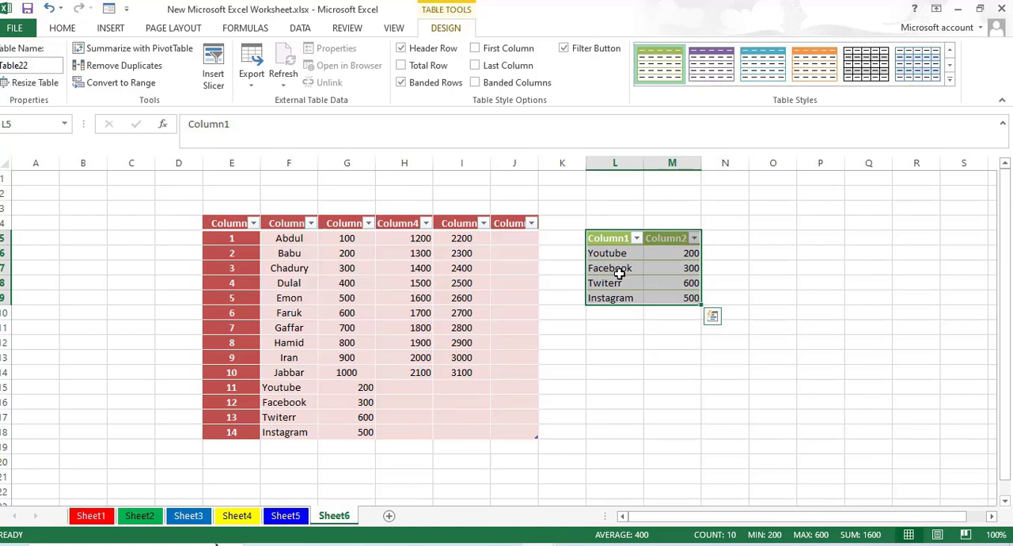
pyautogui.click(638, 267)
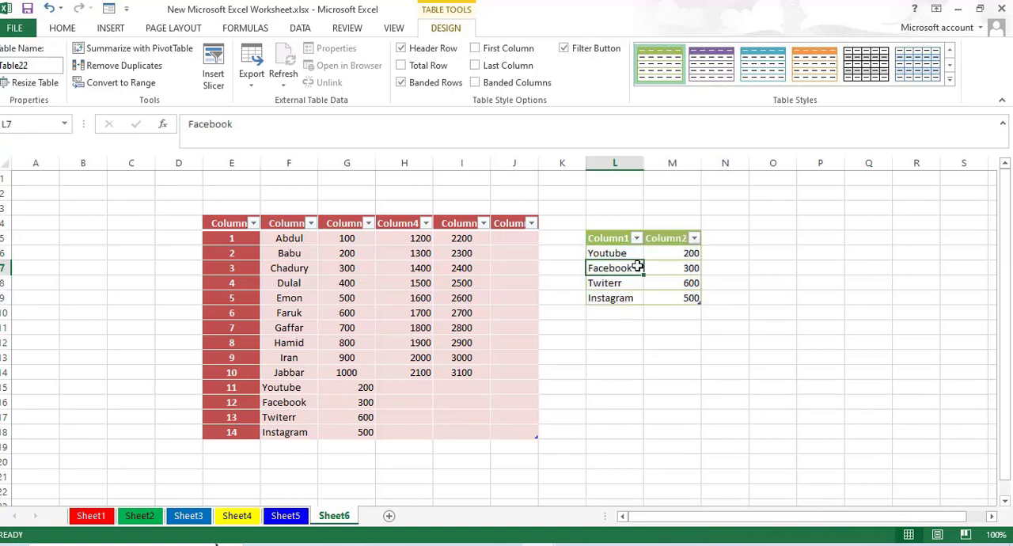
# - Go to each table on the sheet by its name, first Table21 and finally Table22
pyautogui.click(39, 225)
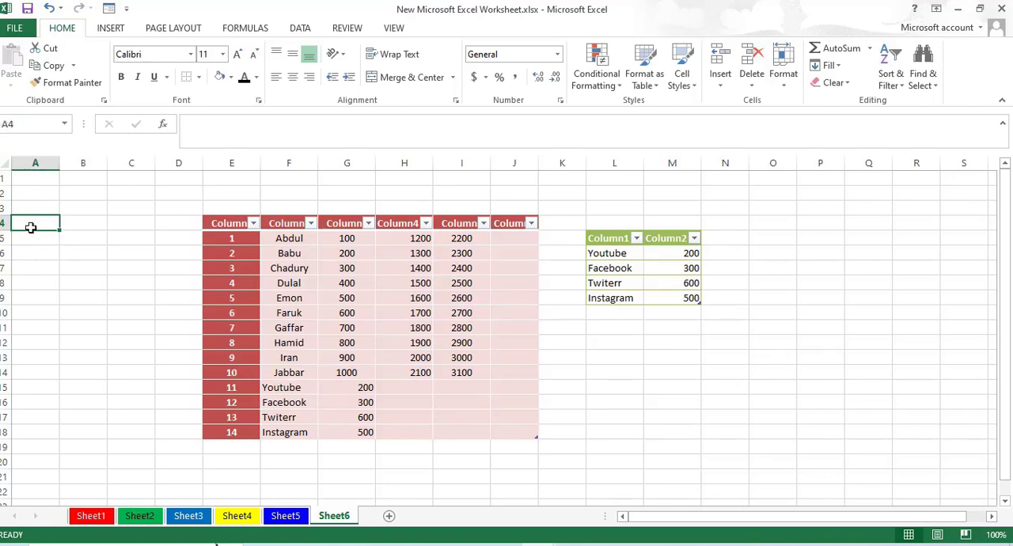
pyautogui.click(88, 209)
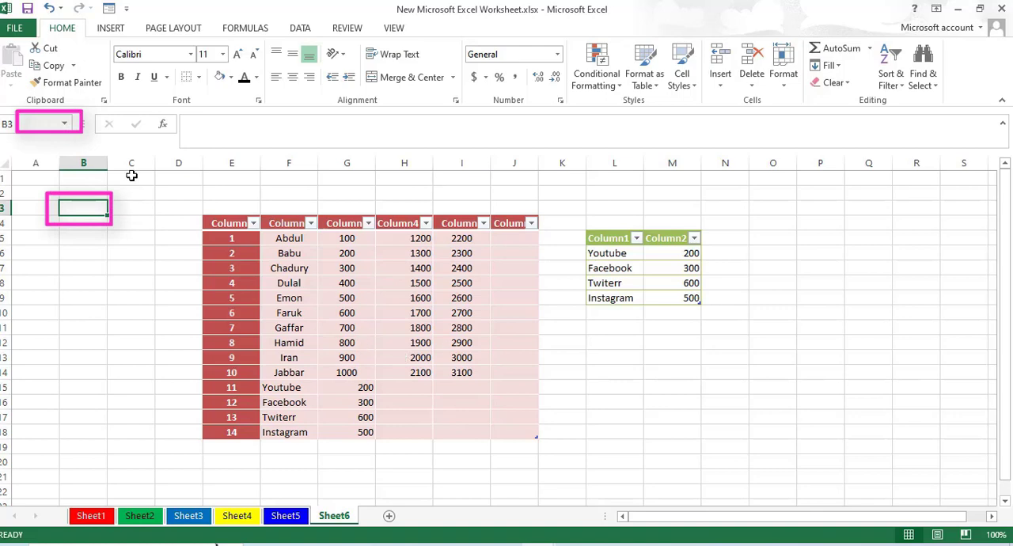
pyautogui.click(66, 127)
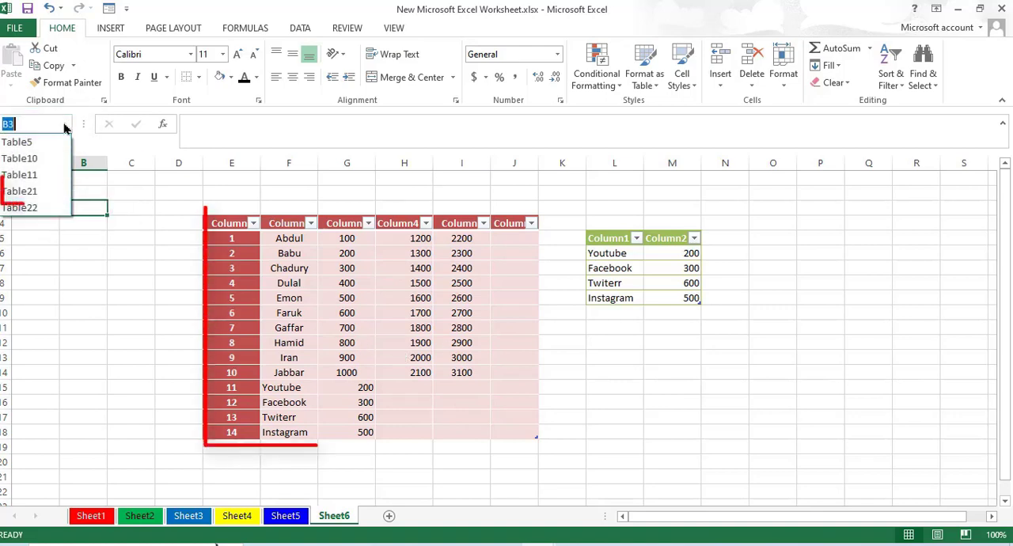
pyautogui.click(29, 193)
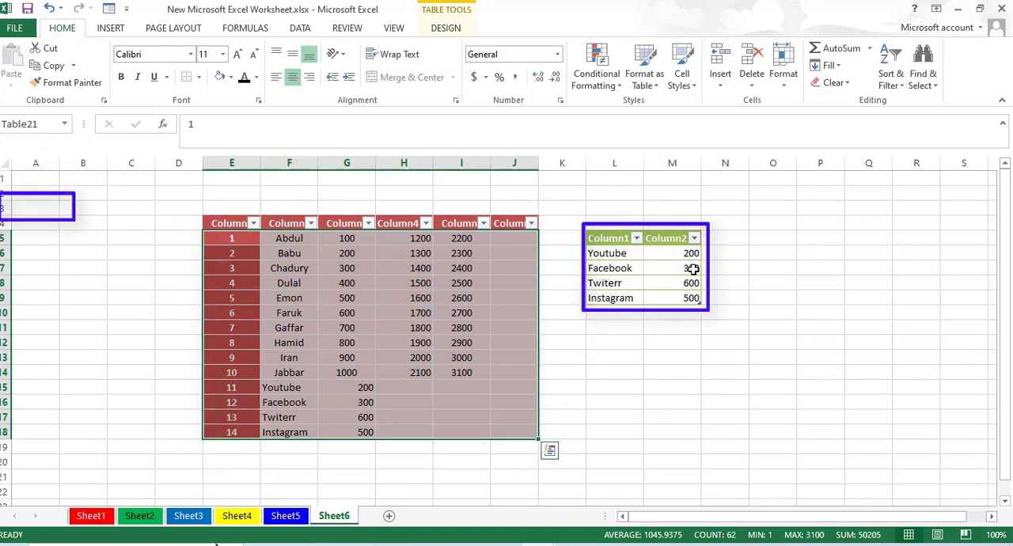
pyautogui.click(64, 124)
pyautogui.click(32, 207)
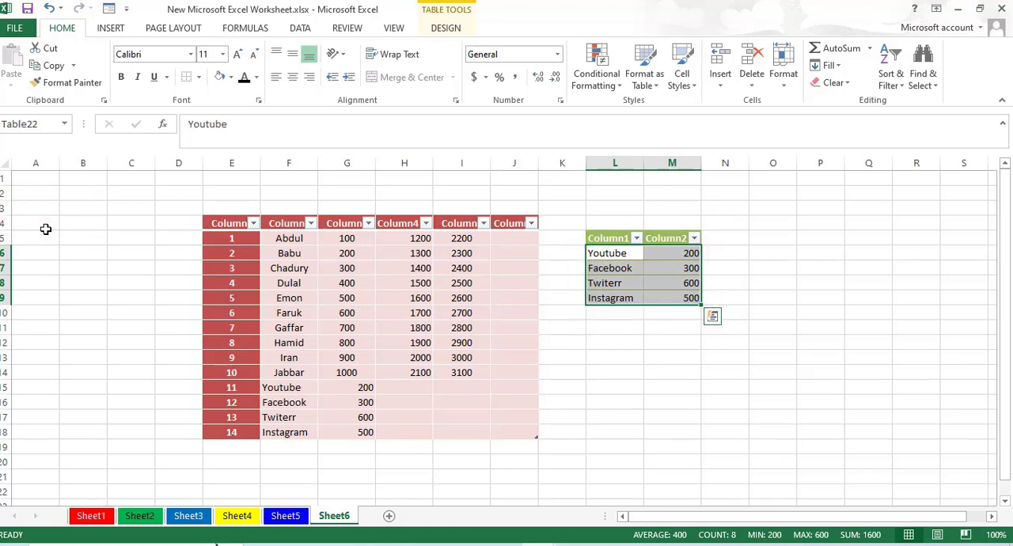
# - Apply the Comma cell style to the table range E4:J18, and replace it with the Comma [0] style
pyautogui.moveTo(232, 227)
pyautogui.mouseDown()
pyautogui.moveTo(452, 256)
pyautogui.moveTo(502, 442)
pyautogui.moveTo(511, 433)
pyautogui.mouseUp()
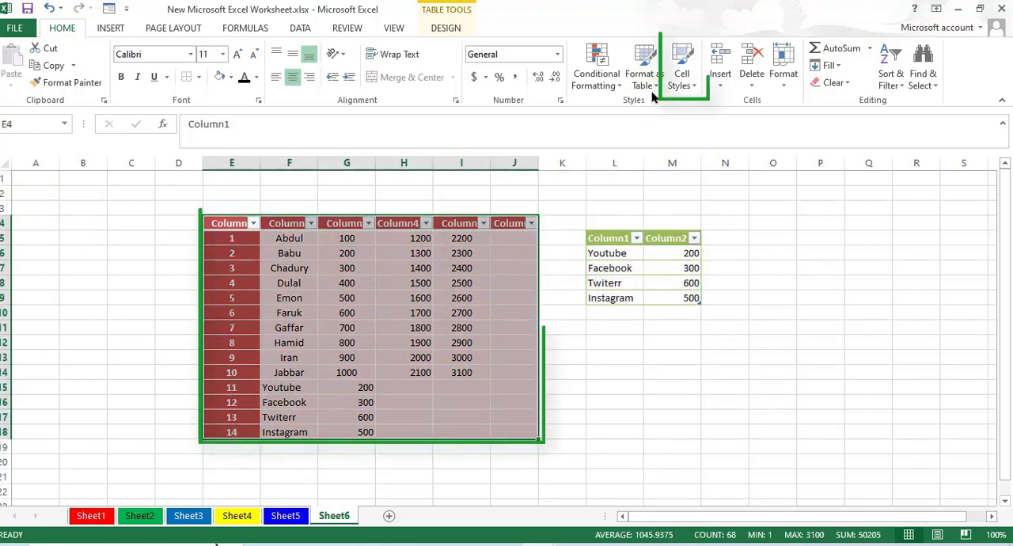
pyautogui.click(693, 89)
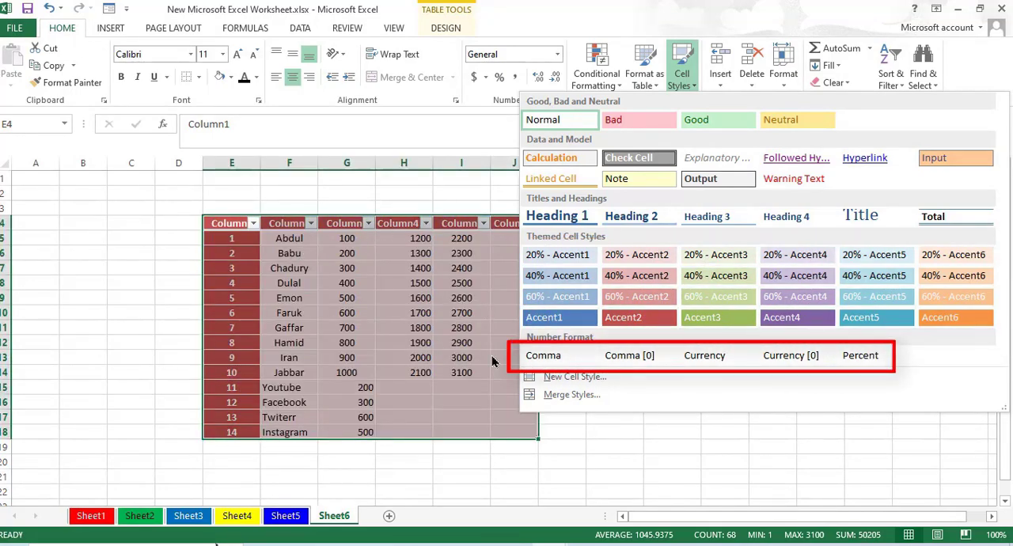
pyautogui.click(545, 356)
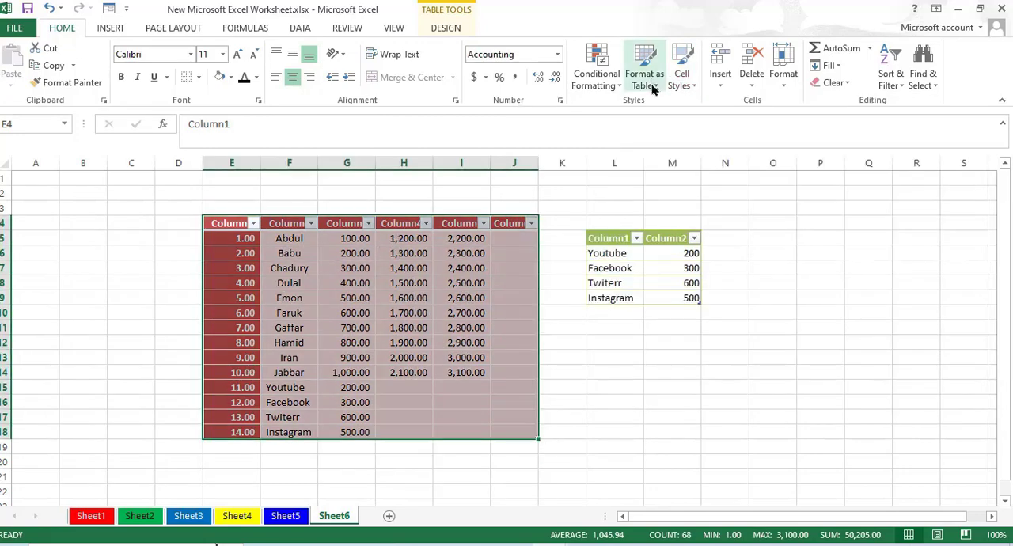
pyautogui.click(689, 85)
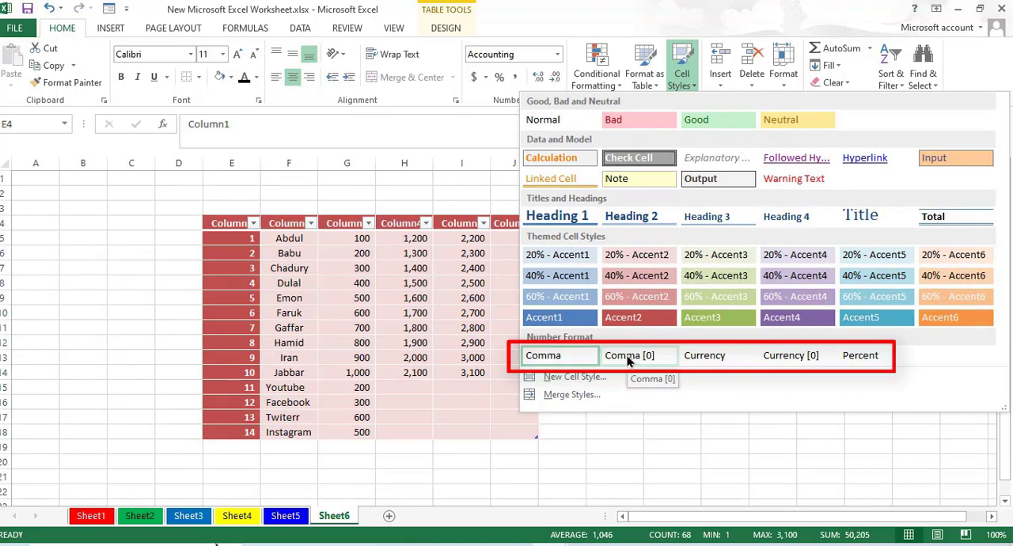
pyautogui.click(628, 360)
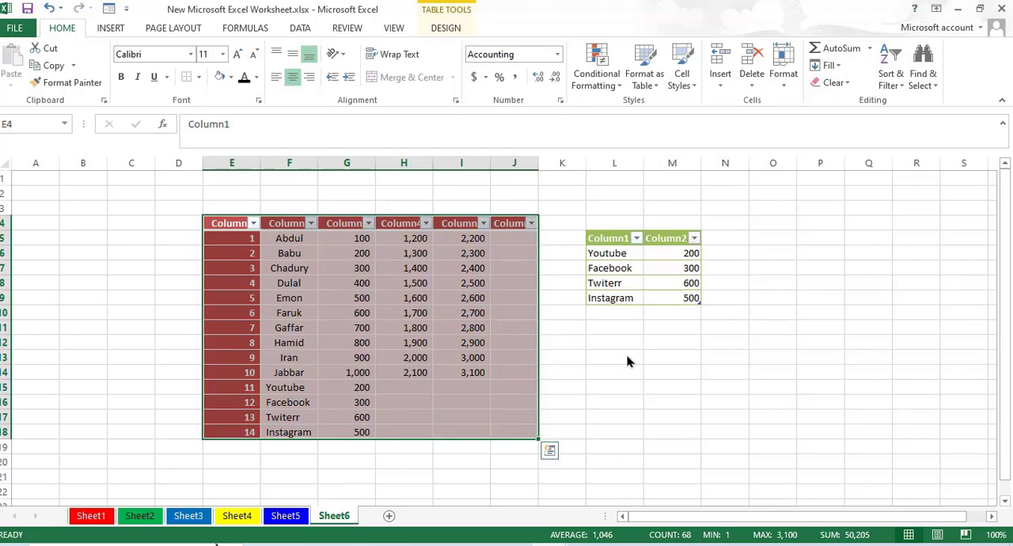
# - Look over the available cell styles without applying one, and bring up the design options of the table E4:J18
pyautogui.click(685, 84)
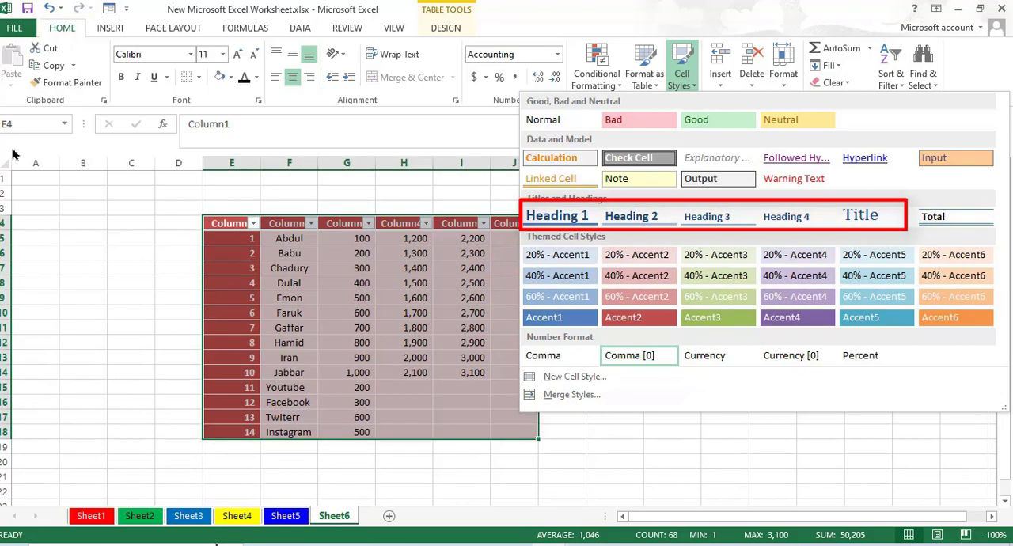
pyautogui.click(338, 129)
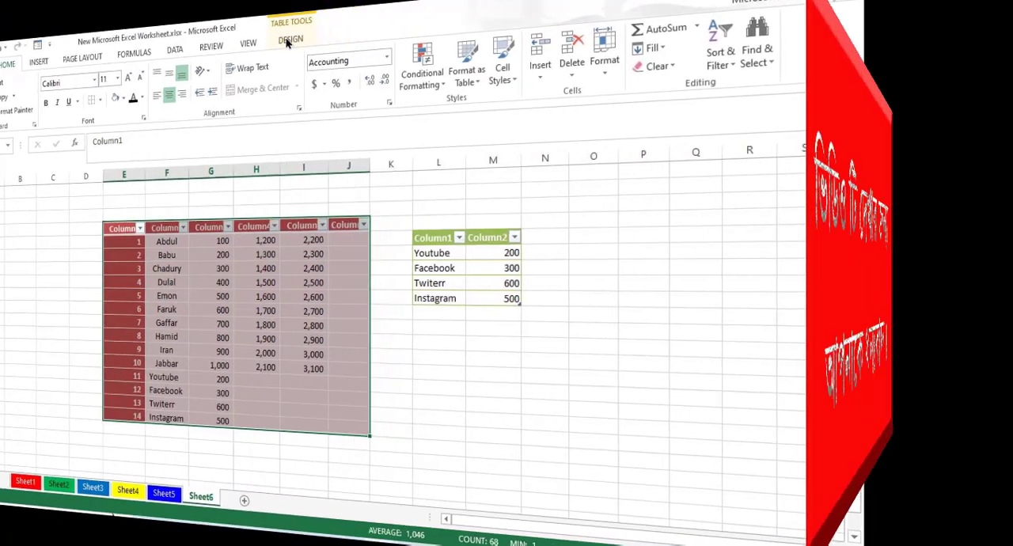
pyautogui.click(338, 34)
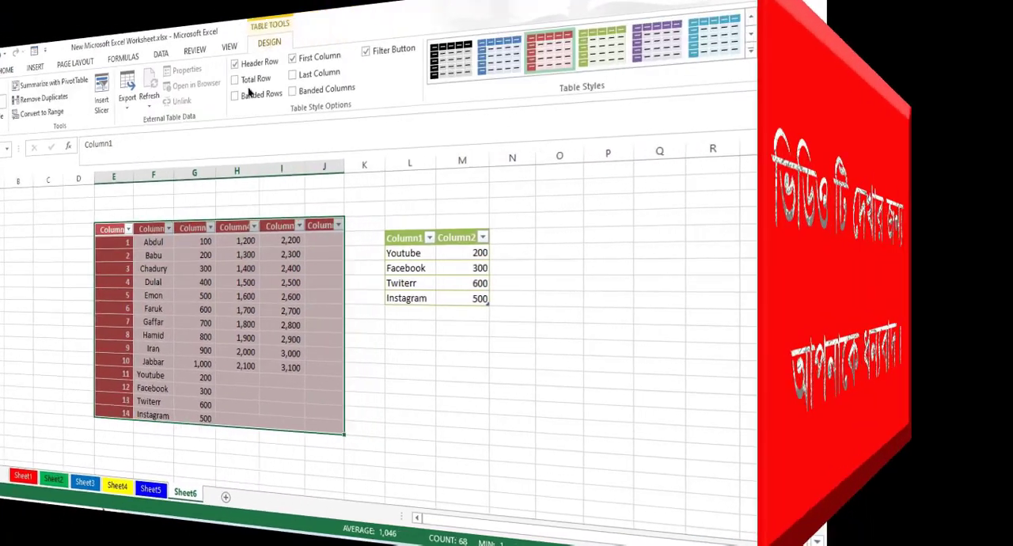